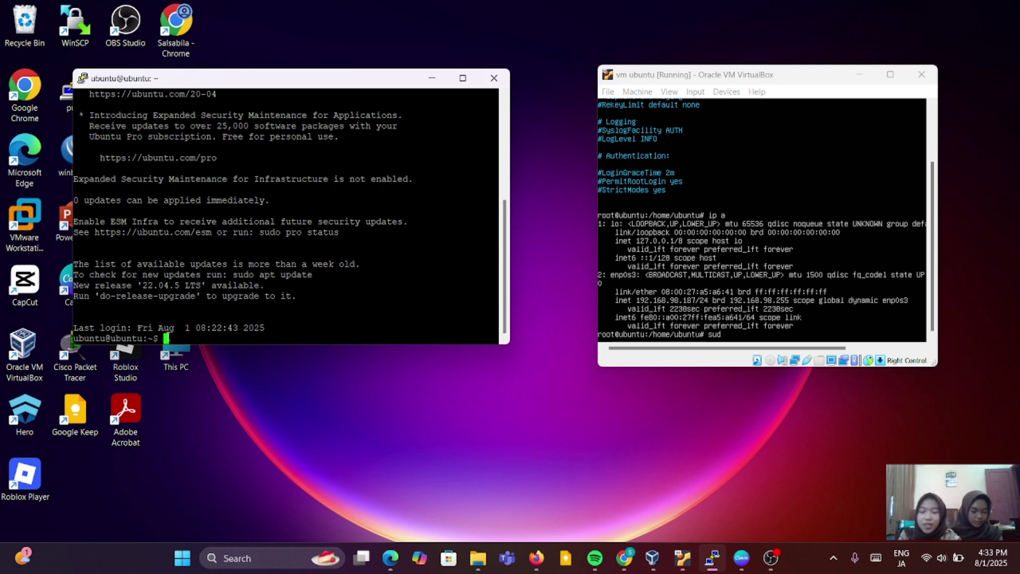
# Switch the SSH session to root with sudo su and the account password, then bring up the aaPanel download page.
pyautogui.write('sudo')
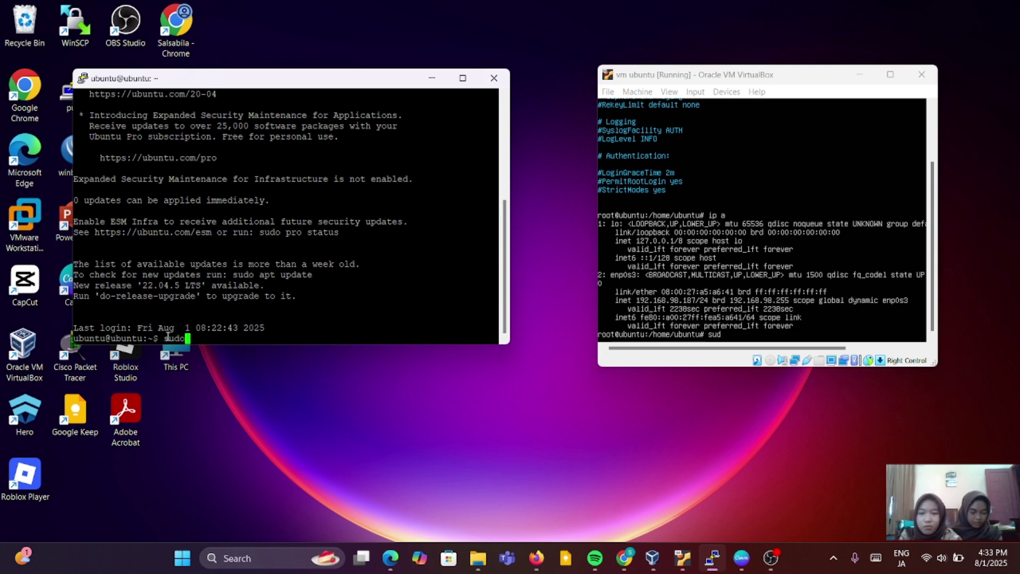
pyautogui.write(' su')
pyautogui.press('Return')
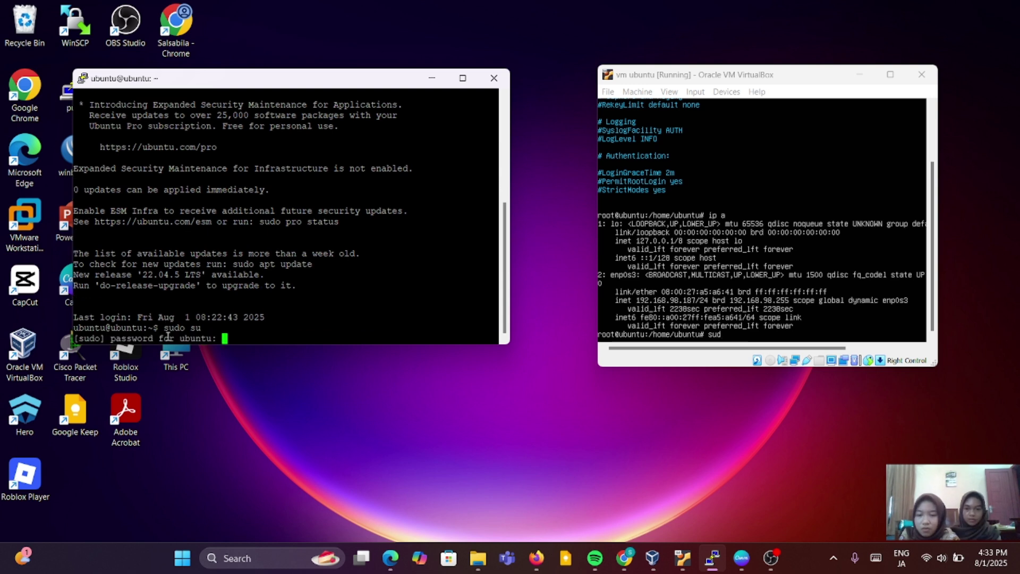
pyautogui.press('Return')
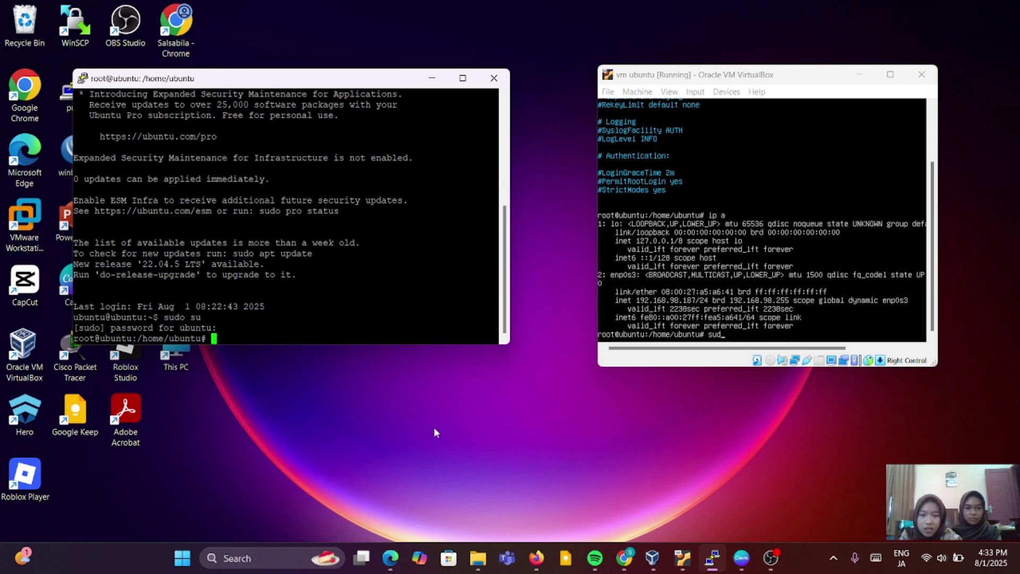
pyautogui.click(536, 557)
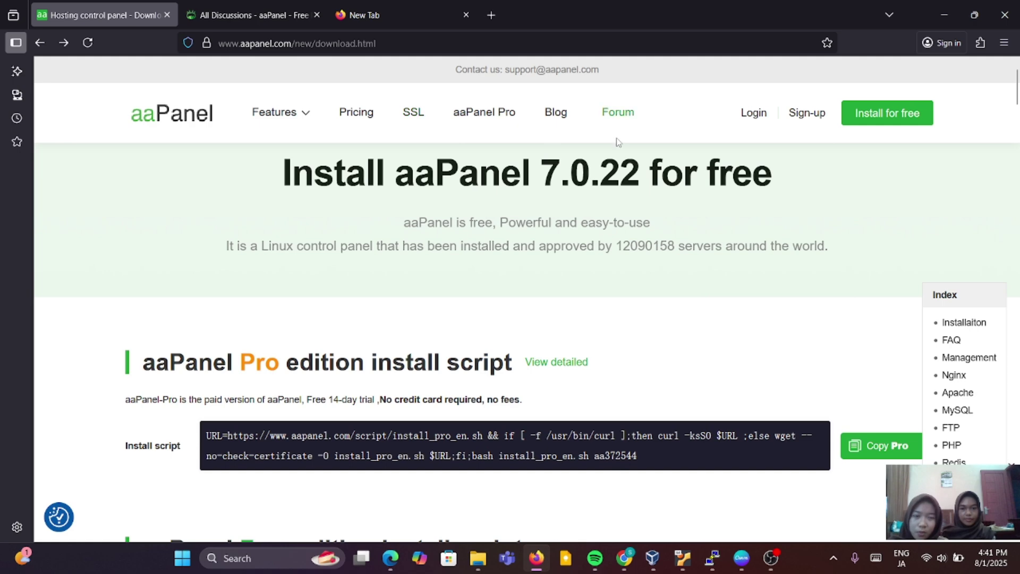
# Copy the Free edition install script from the aaPanel download page, then go to the Gmail window.
pyautogui.scroll(-1, 614, 289)
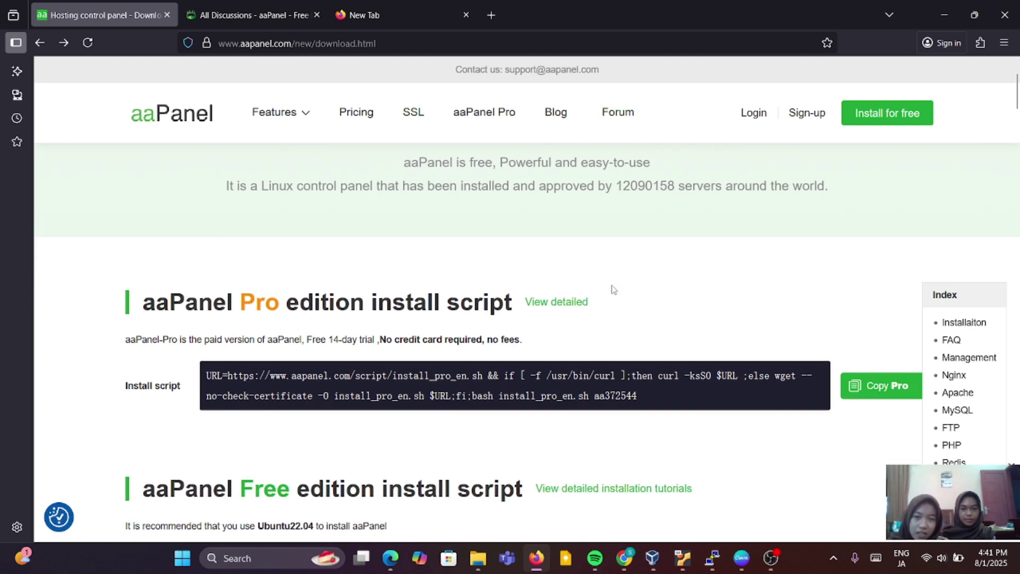
pyautogui.scroll(-1, 614, 290)
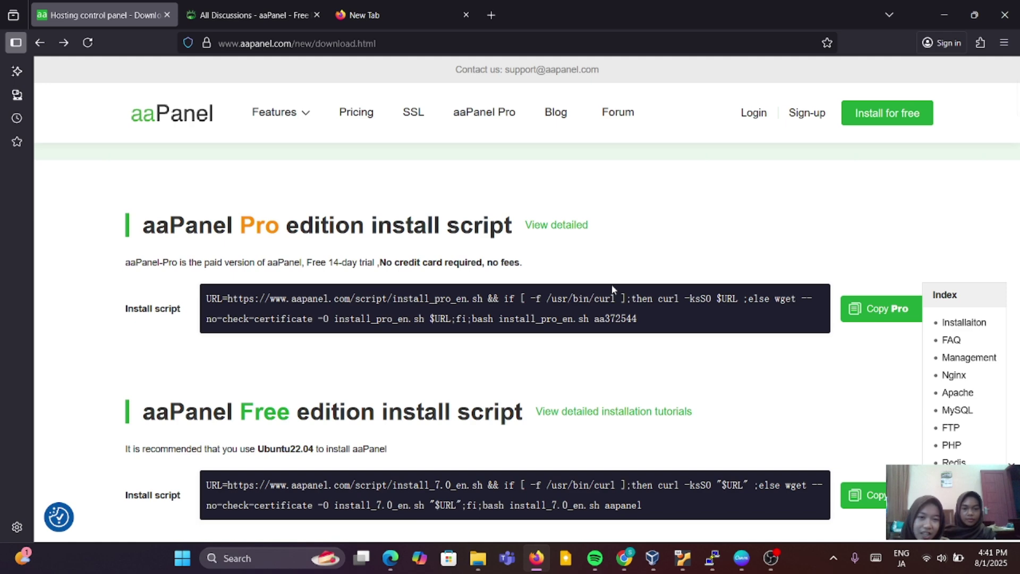
pyautogui.scroll(-1, 614, 290)
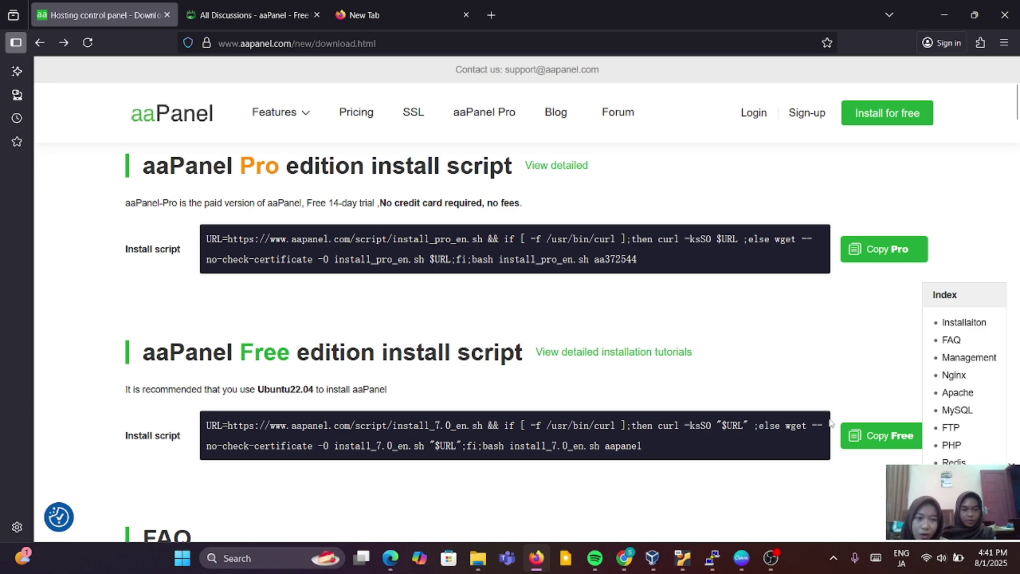
pyautogui.scroll(-1, 769, 381)
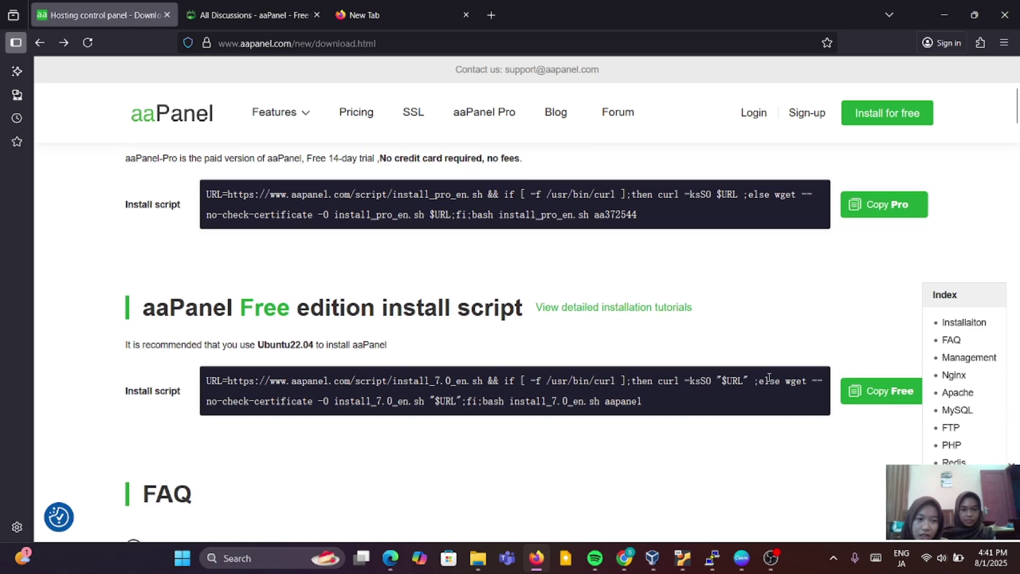
pyautogui.click(859, 398)
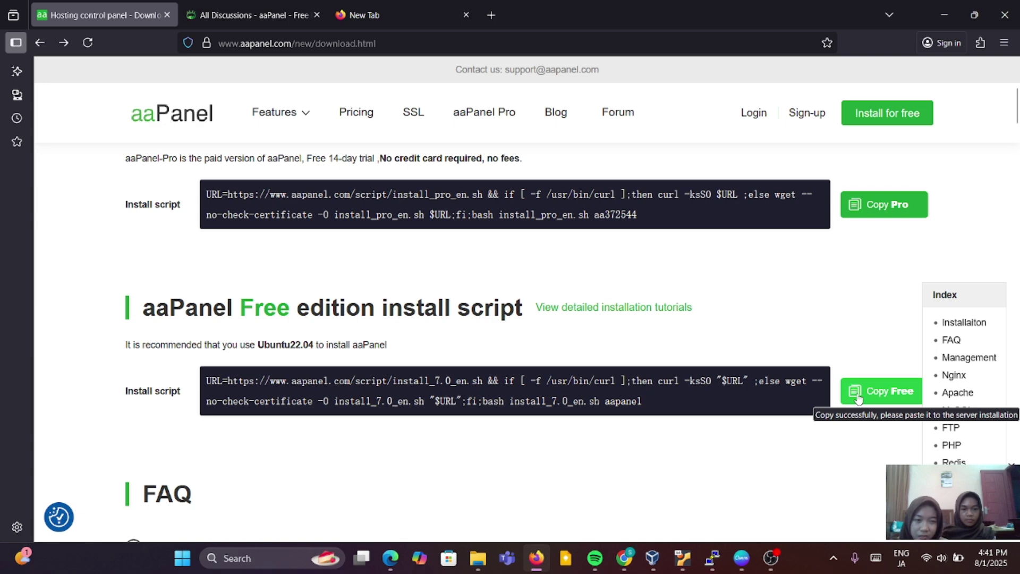
pyautogui.hotkey('alt', 'Tab')
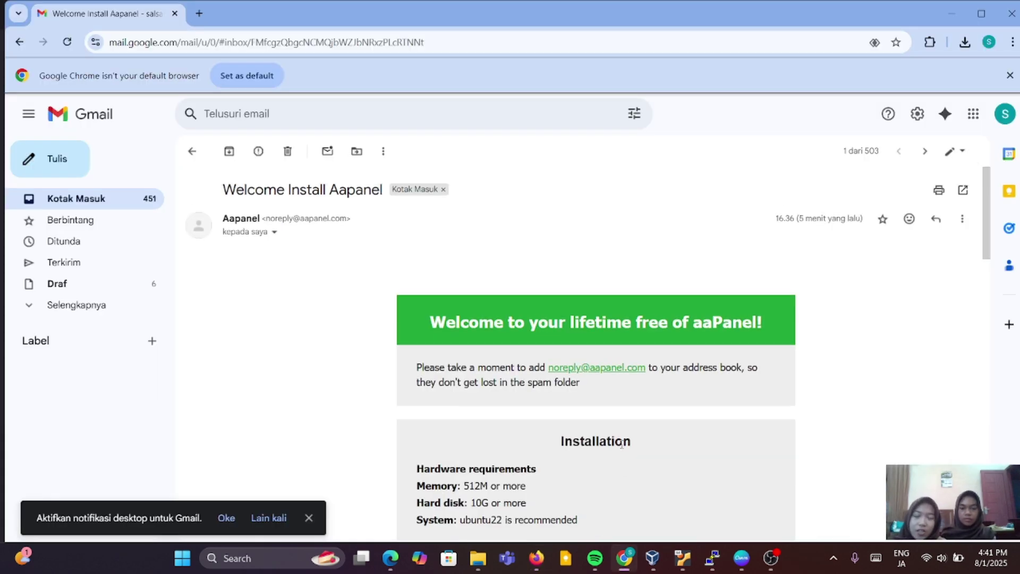
# Select the install command in the welcome email and bring the root terminal forward.
pyautogui.scroll(-4, 621, 445)
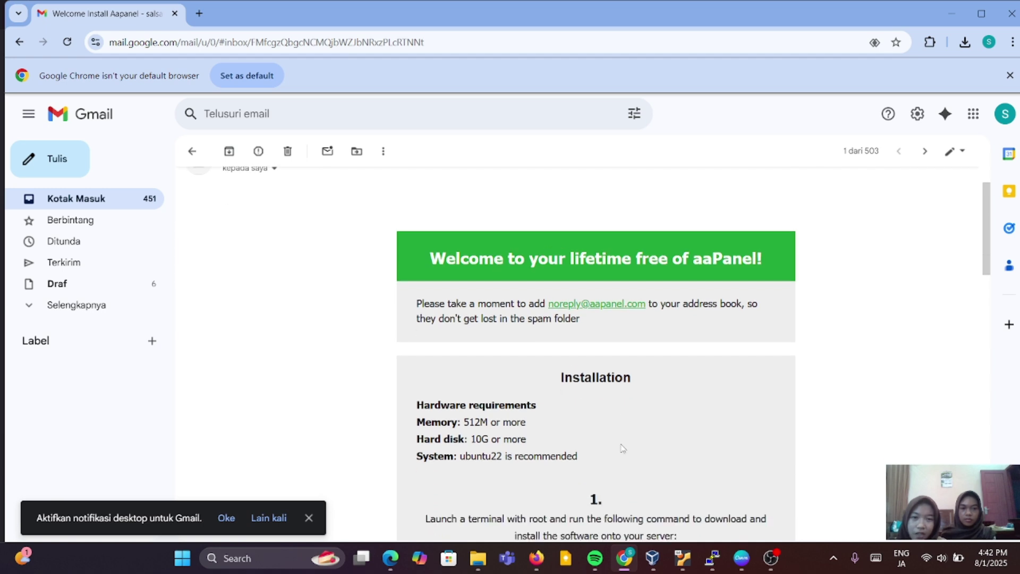
pyautogui.tripleClick(495, 449)
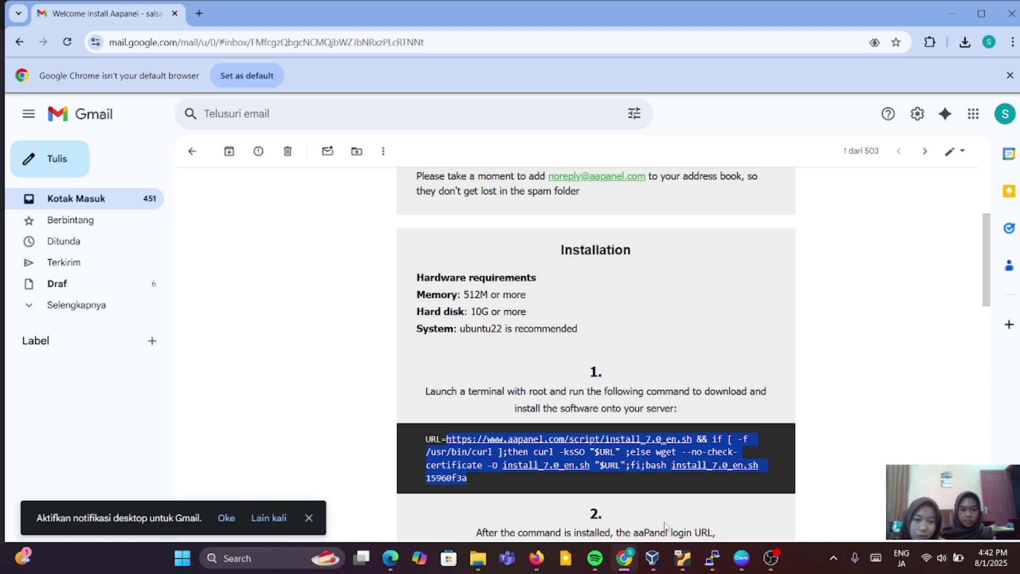
pyautogui.click(712, 557)
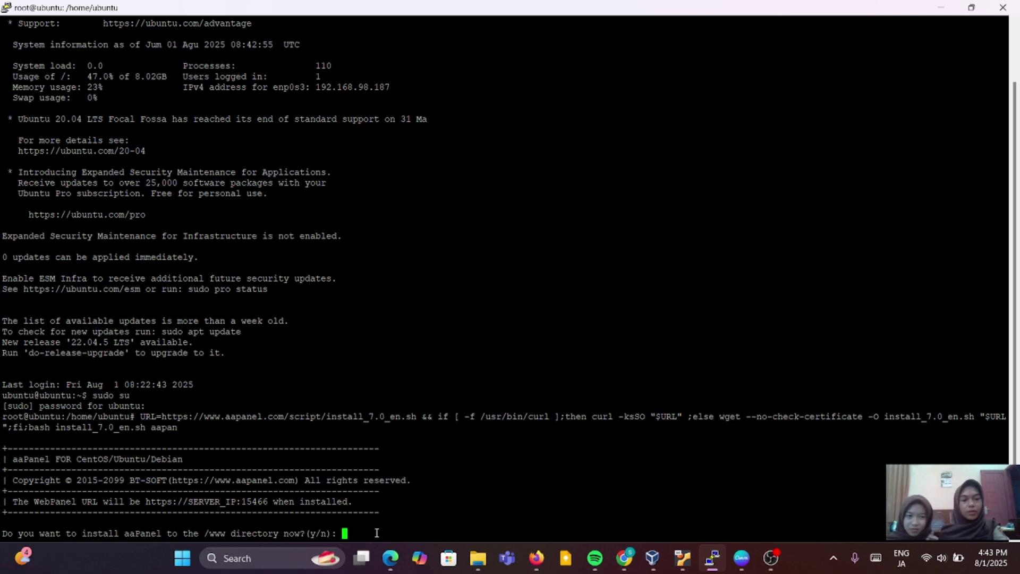
pyautogui.write('y')
pyautogui.press('Return')
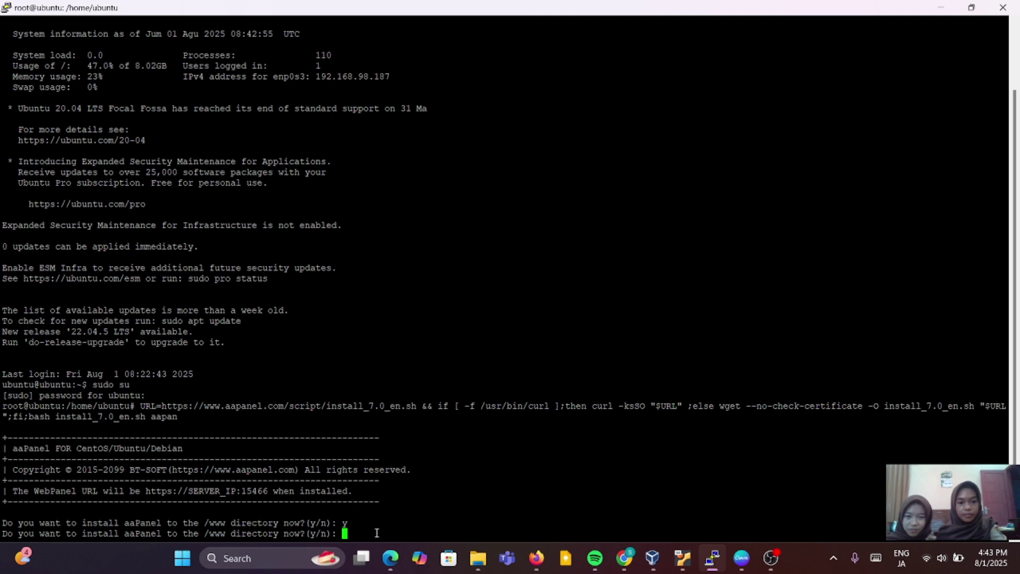
pyautogui.write('y')
pyautogui.press('Return')
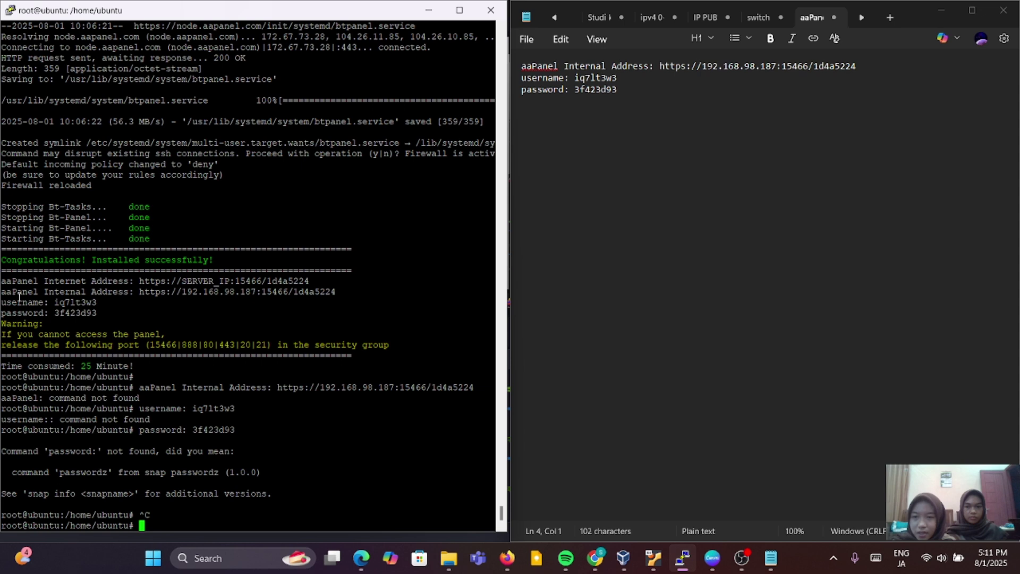
# Select the aaPanel internal address, username and password lines in the install output.
pyautogui.moveTo(3, 292); pyautogui.dragTo(99, 313)
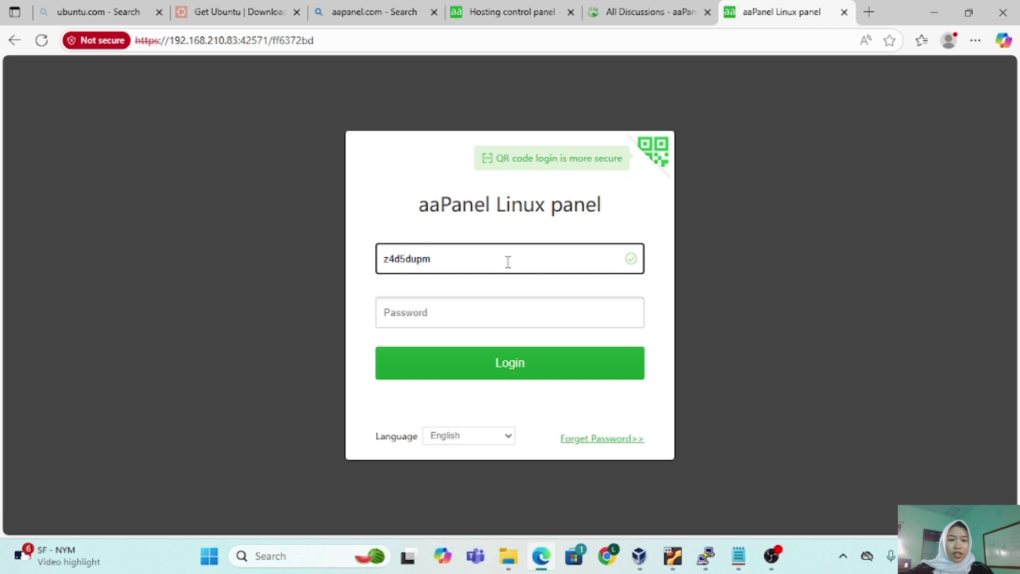
# Log in to aaPanel with the pasted password and save the login in the browser.
pyautogui.click(422, 321)
pyautogui.rightClick(421, 321)
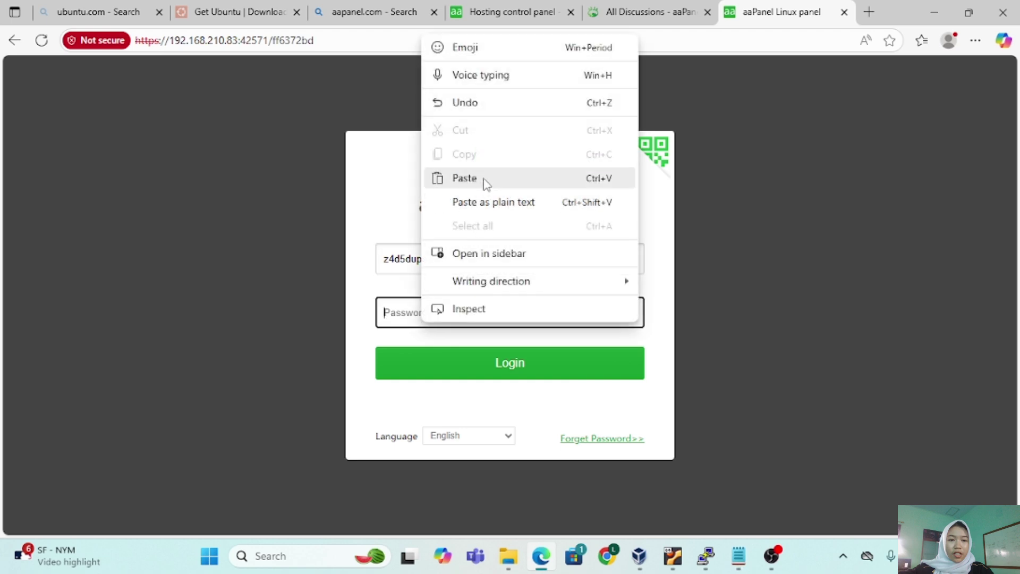
pyautogui.click(467, 178)
pyautogui.click(507, 365)
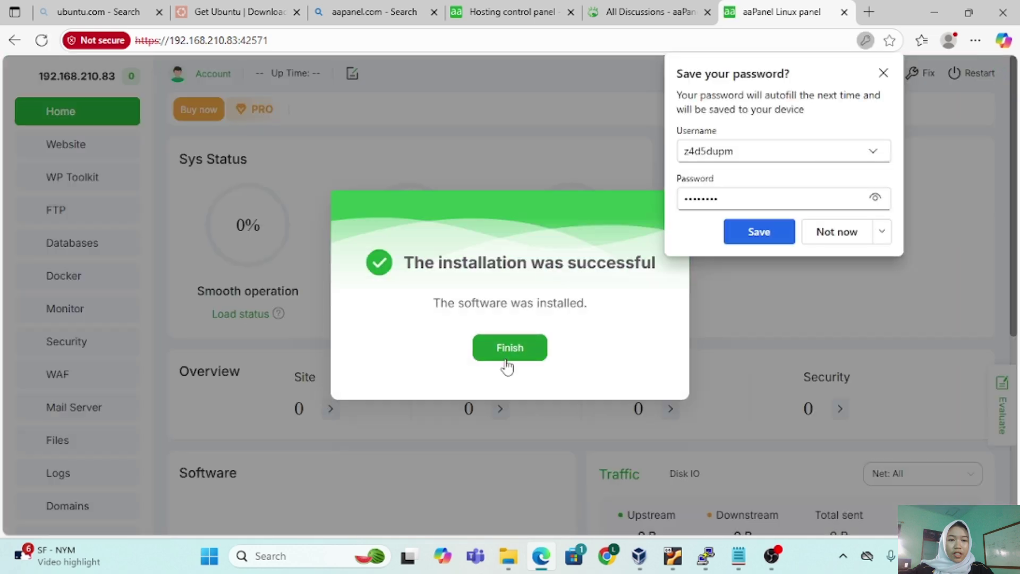
pyautogui.click(757, 231)
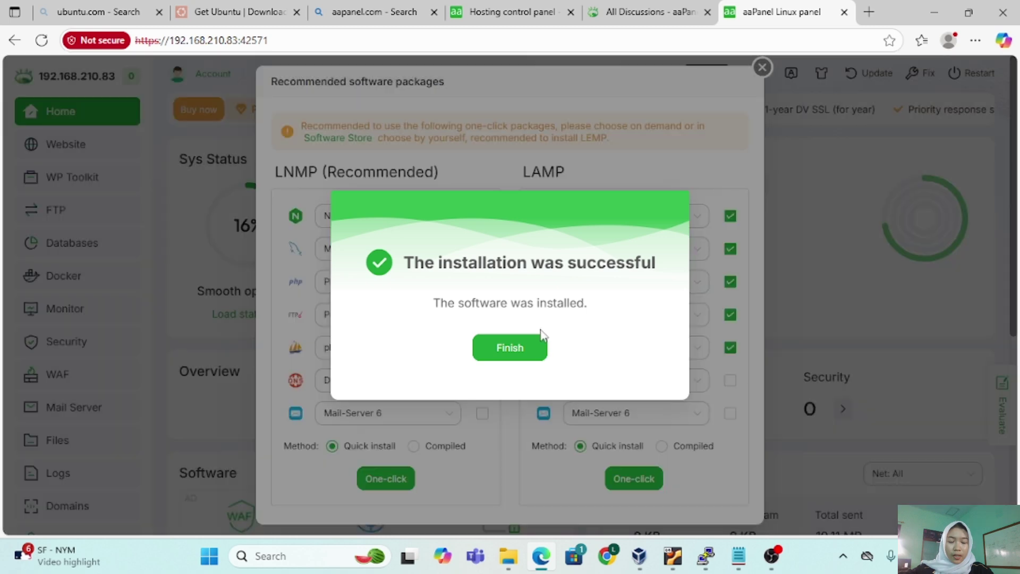
# Dismiss the success notice and one-click install the recommended LNMP stack.
pyautogui.click(522, 347)
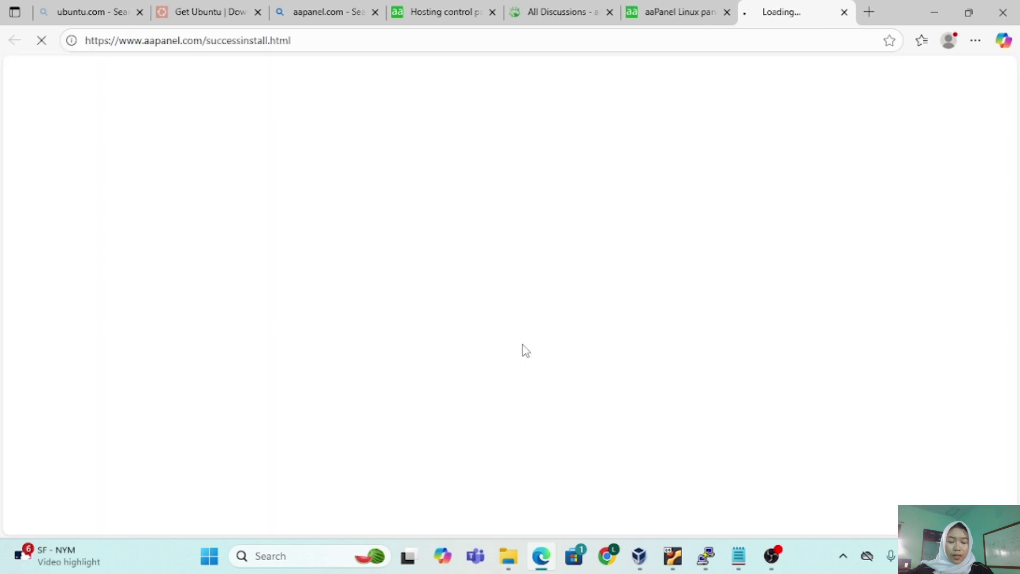
pyautogui.hotkey('ctrl', 'shift', 'Tab')
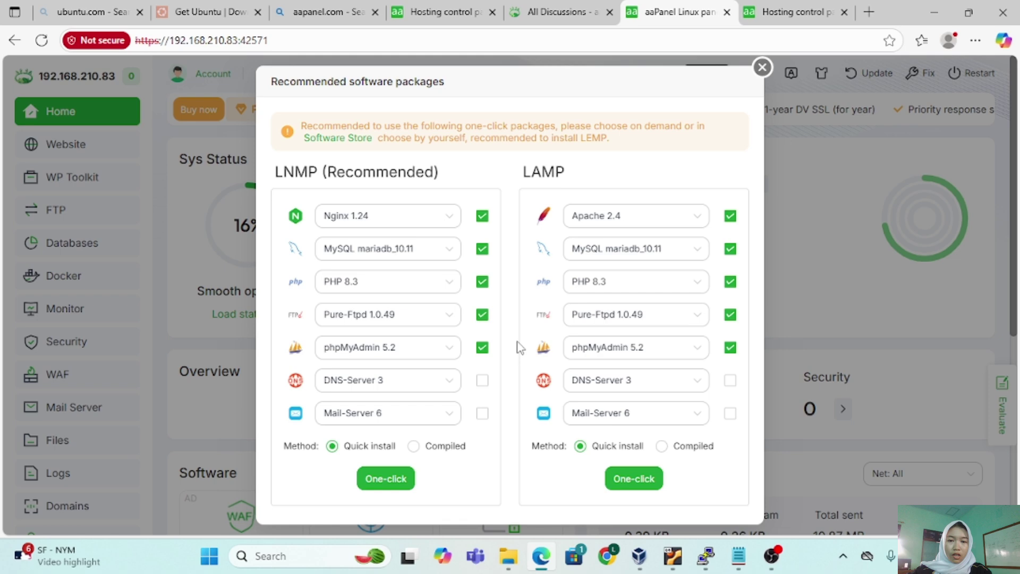
pyautogui.click(386, 478)
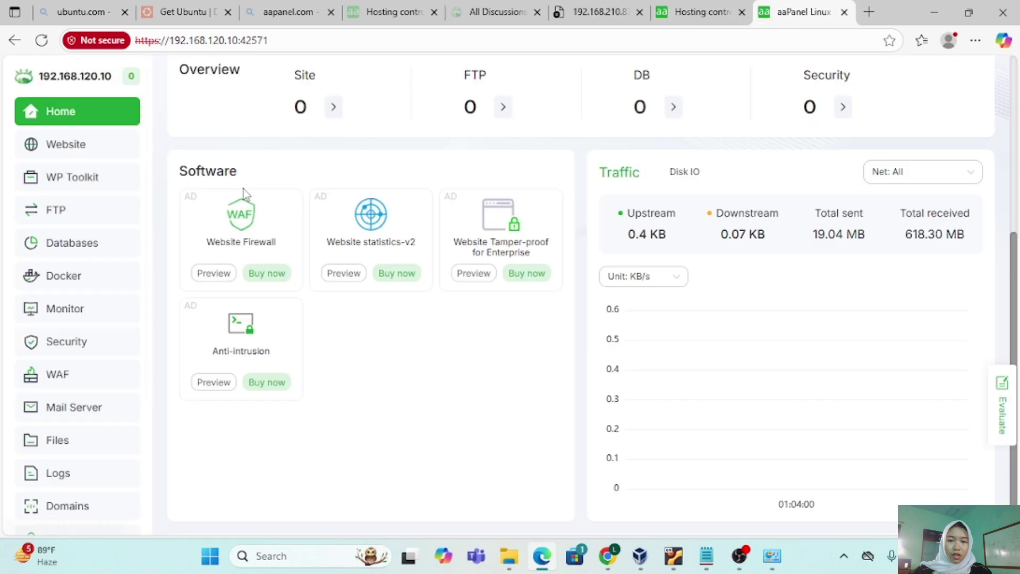
# Open aaPanel's Settings page from the left sidebar.
pyautogui.scroll(4, 376, 221)
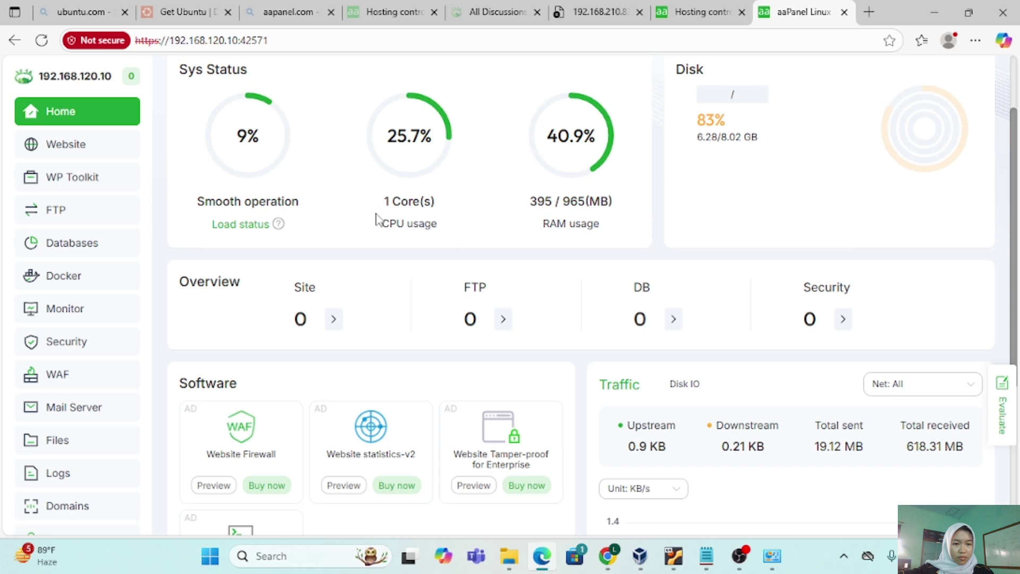
pyautogui.scroll(-2, 87, 381)
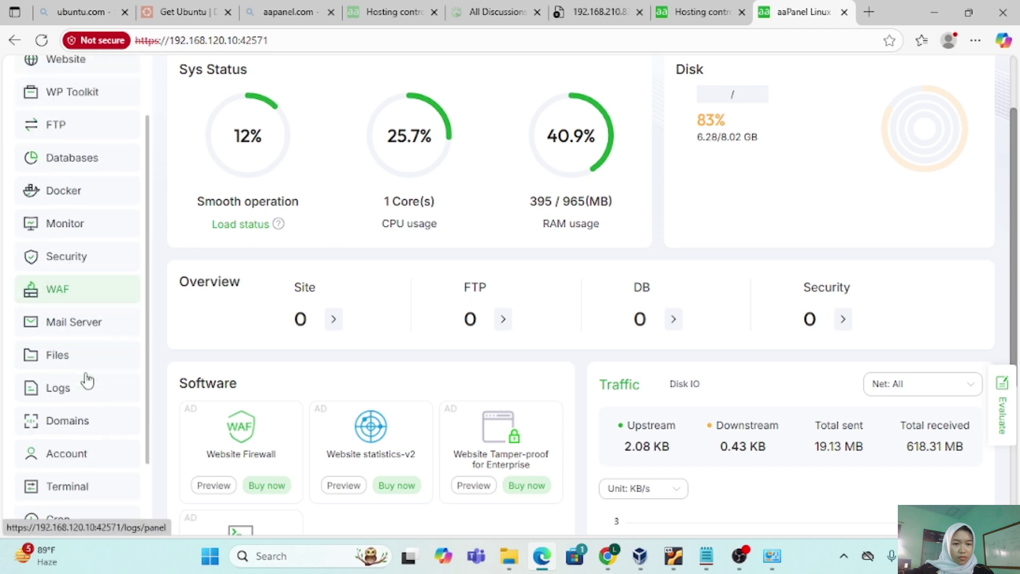
pyautogui.scroll(-2, 87, 381)
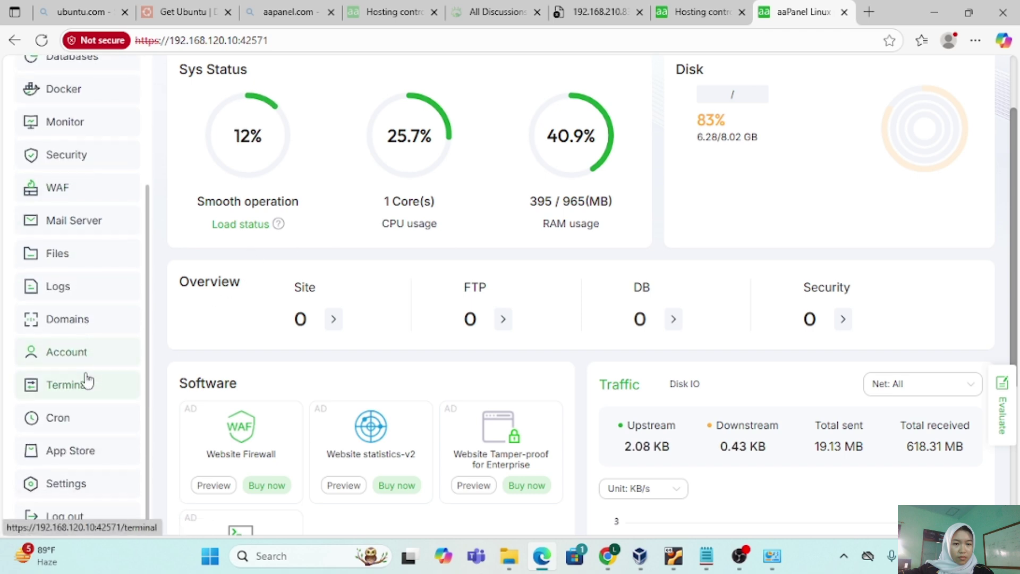
pyautogui.click(93, 485)
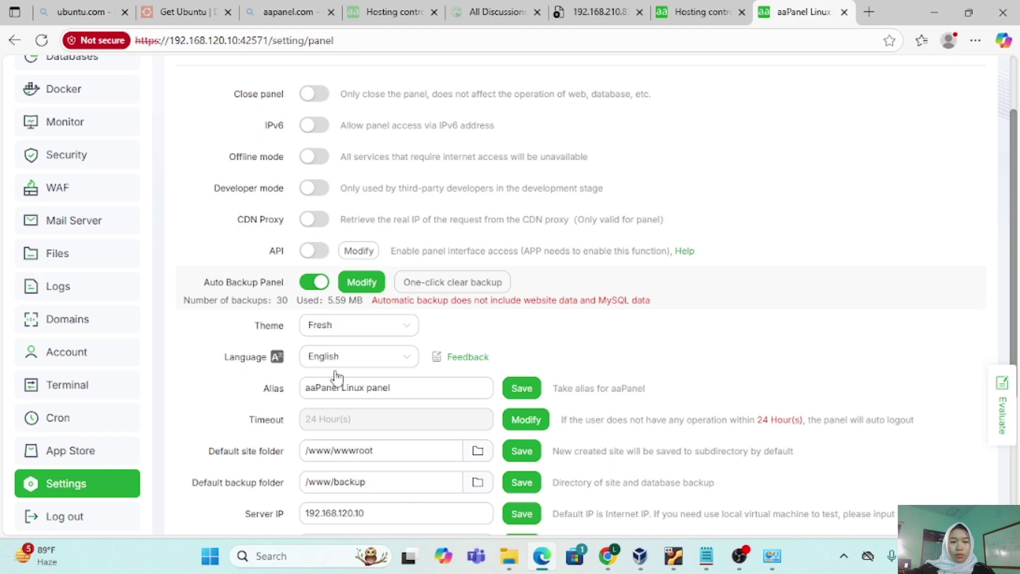
# Change the panel username to 'ubuntu', entering it twice and confirming.
pyautogui.scroll(-2, 348, 427)
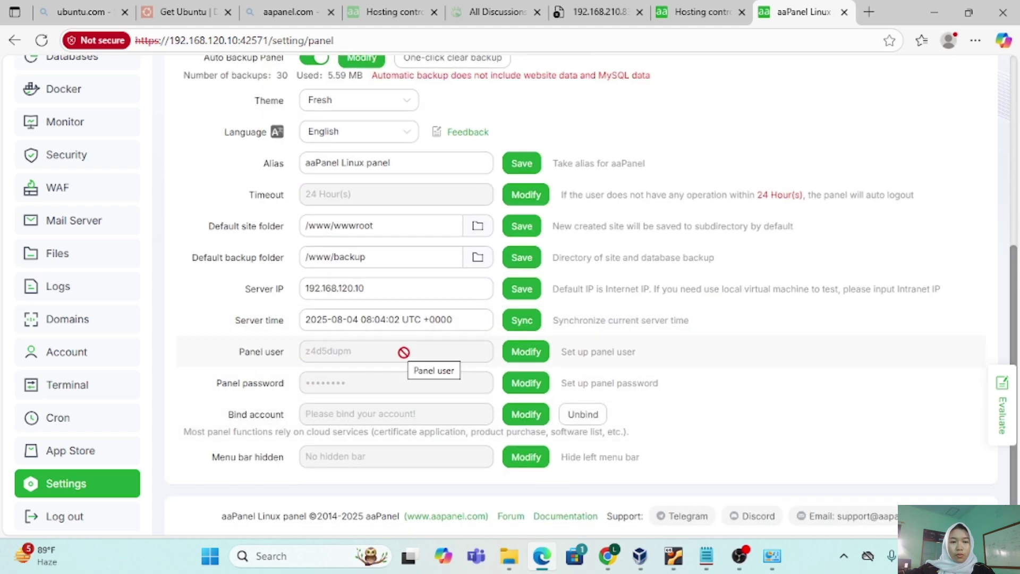
pyautogui.click(521, 352)
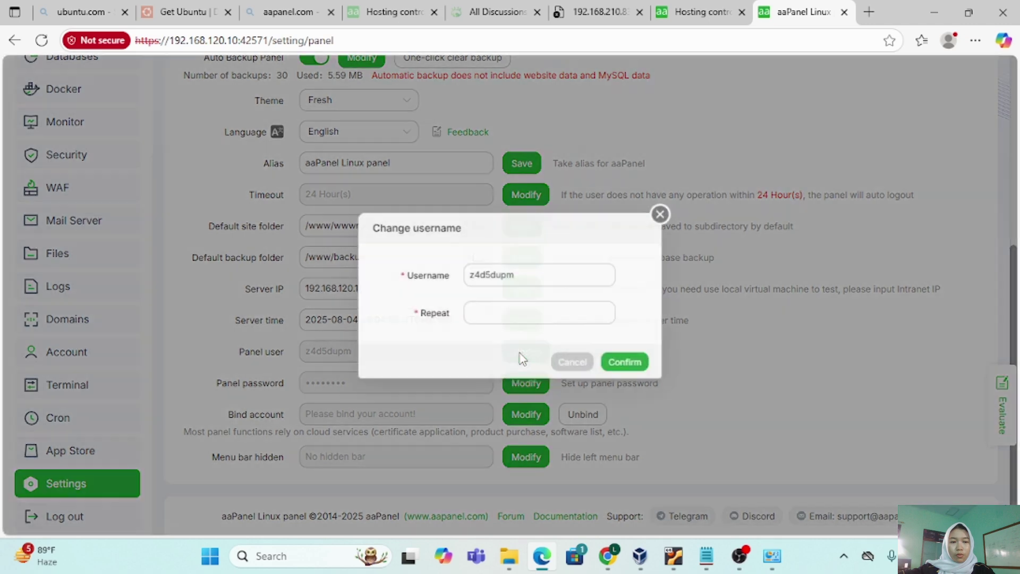
pyautogui.click(521, 277)
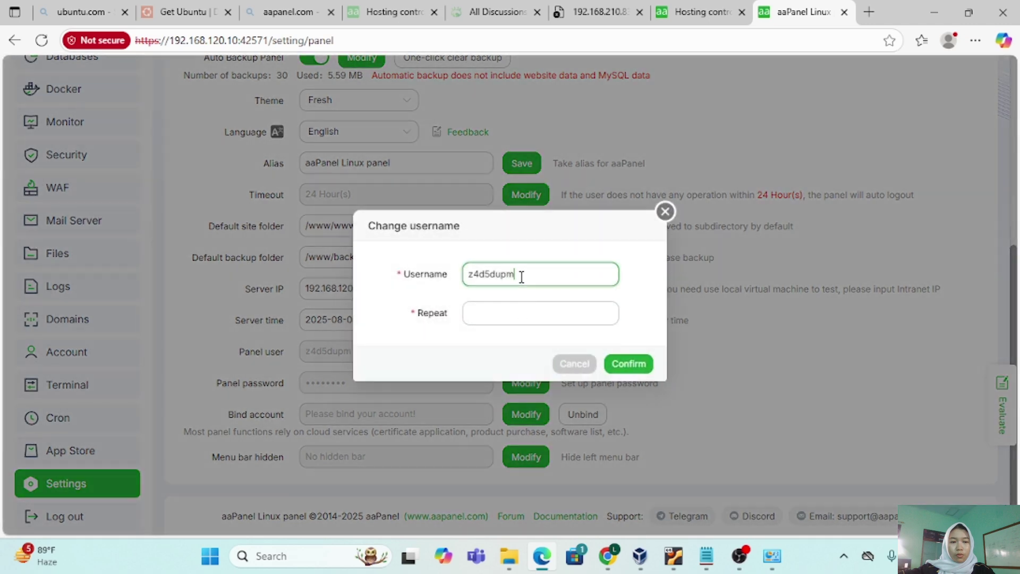
pyautogui.press('BackSpace')
pyautogui.press('BackSpace')
pyautogui.press('BackSpace')
pyautogui.press('BackSpace')
pyautogui.press('BackSpace')
pyautogui.press('BackSpace')
pyautogui.press('BackSpace')
pyautogui.press('BackSpace')
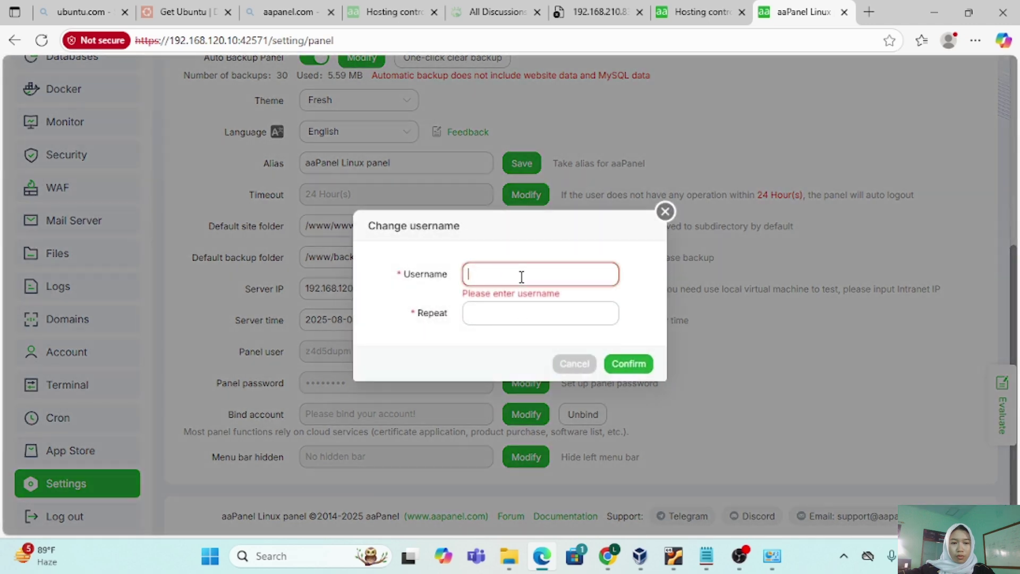
pyautogui.write('ubuntu')
pyautogui.click(519, 307)
pyautogui.write('ub')
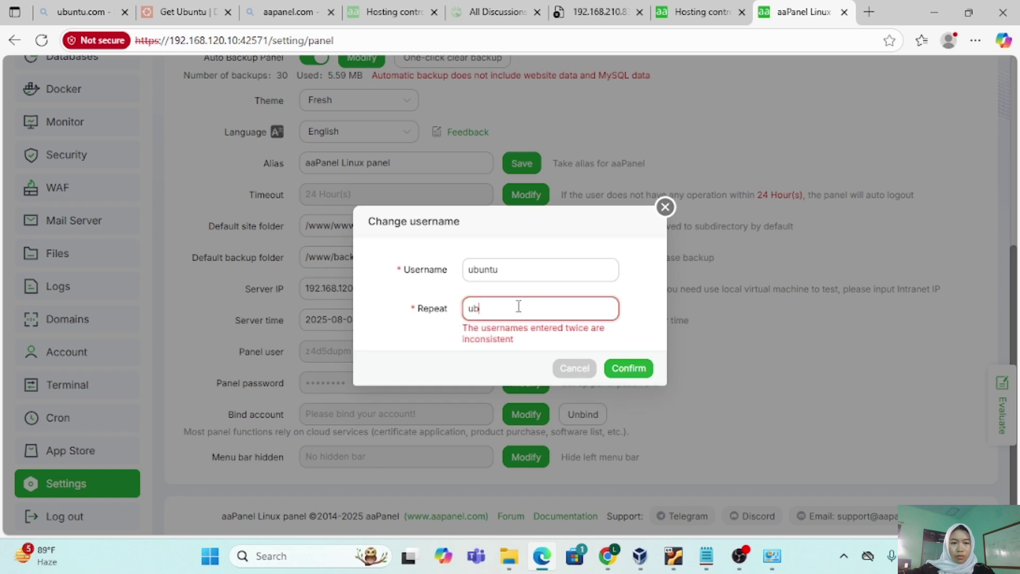
pyautogui.write('untu')
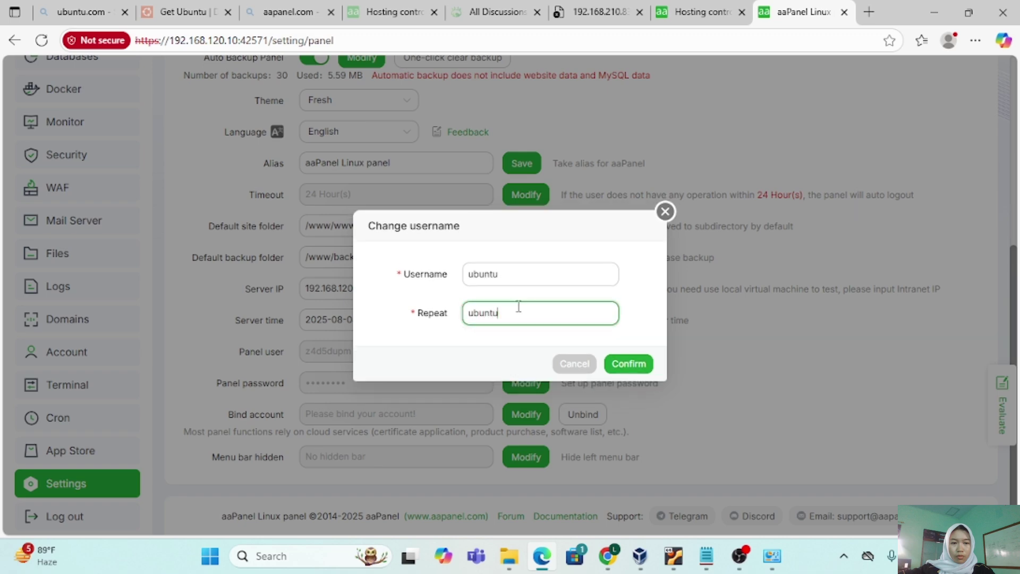
pyautogui.click(625, 363)
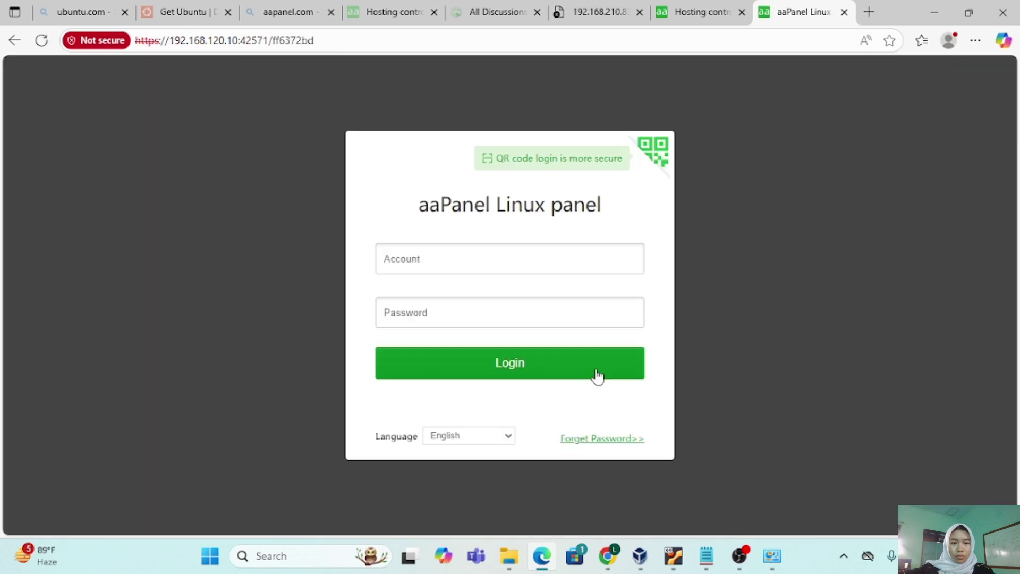
# Log back in with the 'ubuntu' account and the pasted panel password.
pyautogui.click(505, 254)
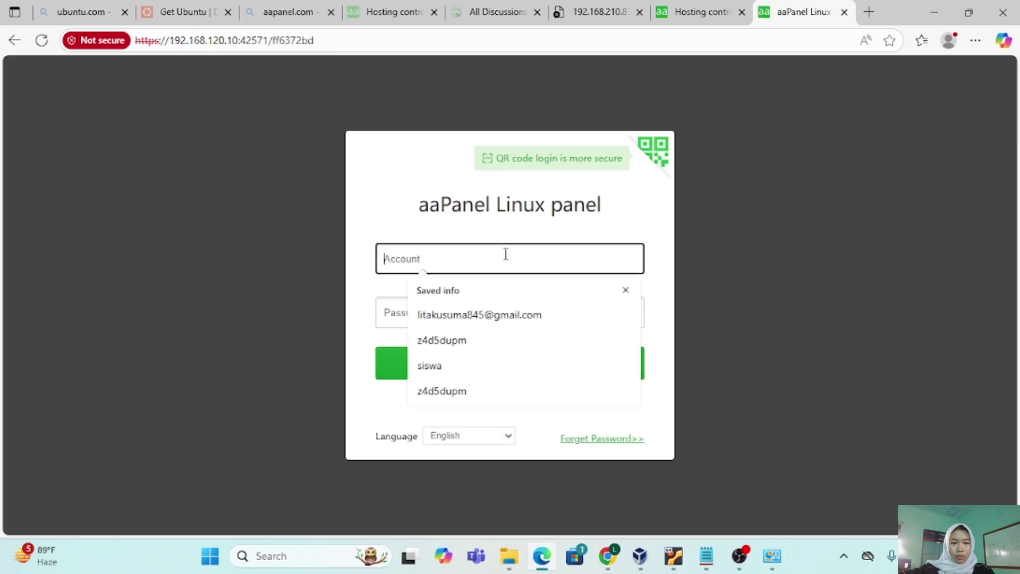
pyautogui.write('ubuntu')
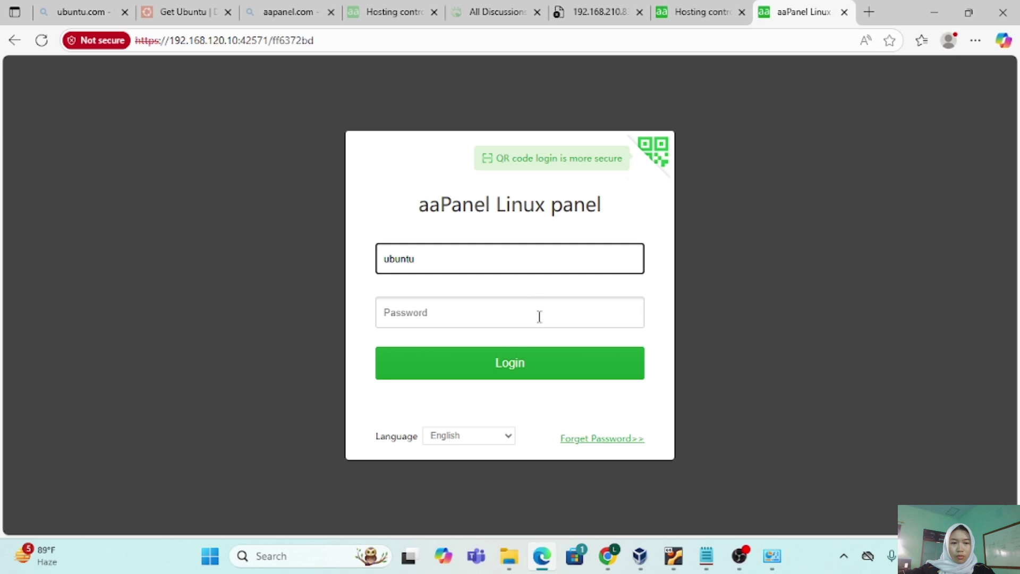
pyautogui.click(539, 317)
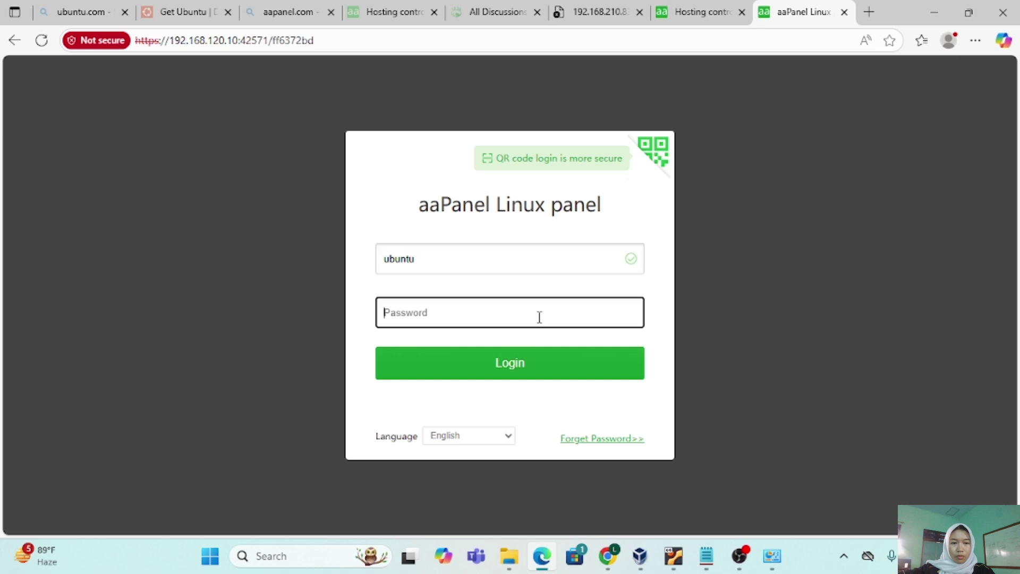
pyautogui.rightClick(456, 320)
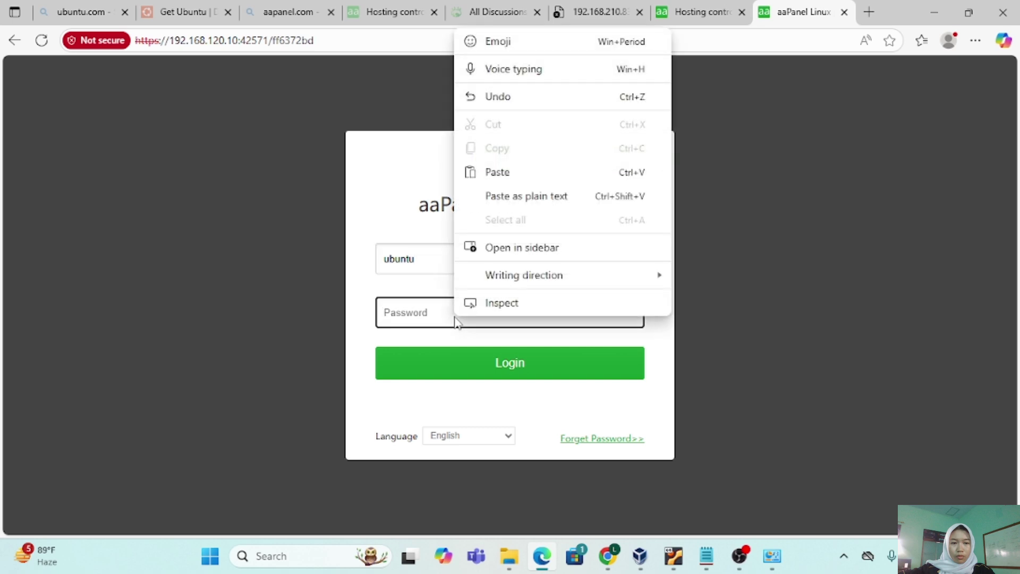
pyautogui.click(497, 172)
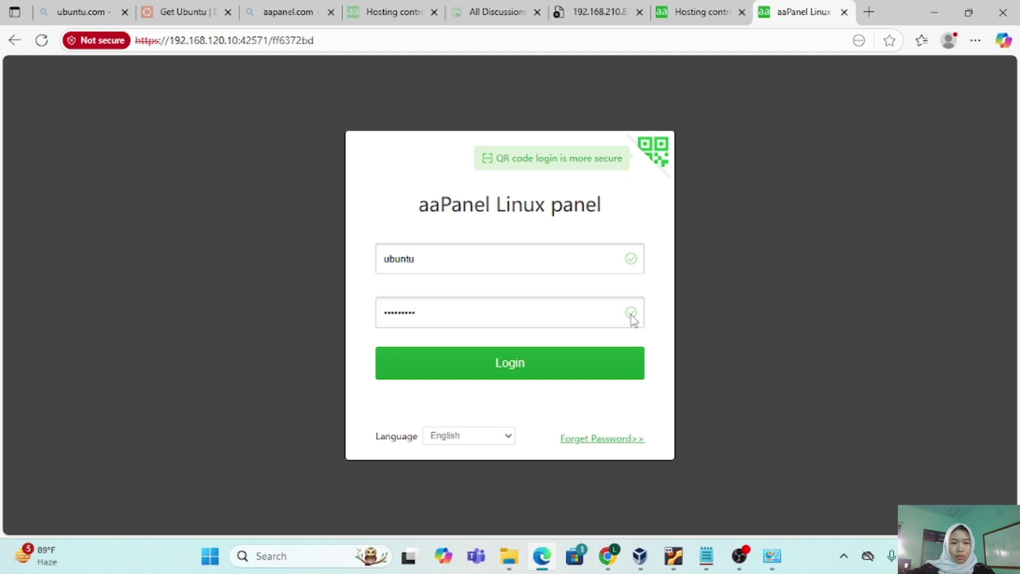
pyautogui.click(552, 374)
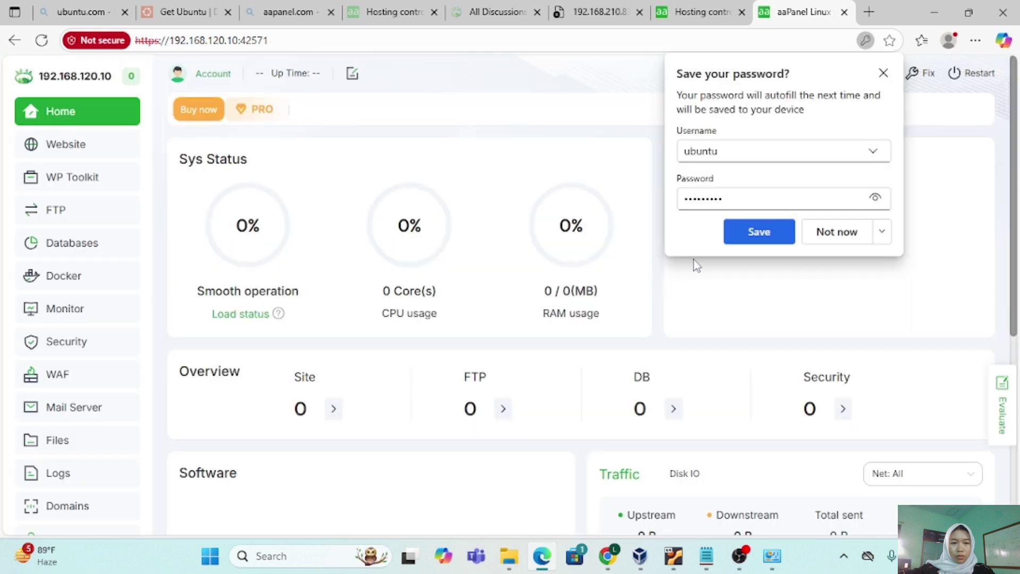
# Save the login in the browser and return to the panel Settings page.
pyautogui.click(767, 229)
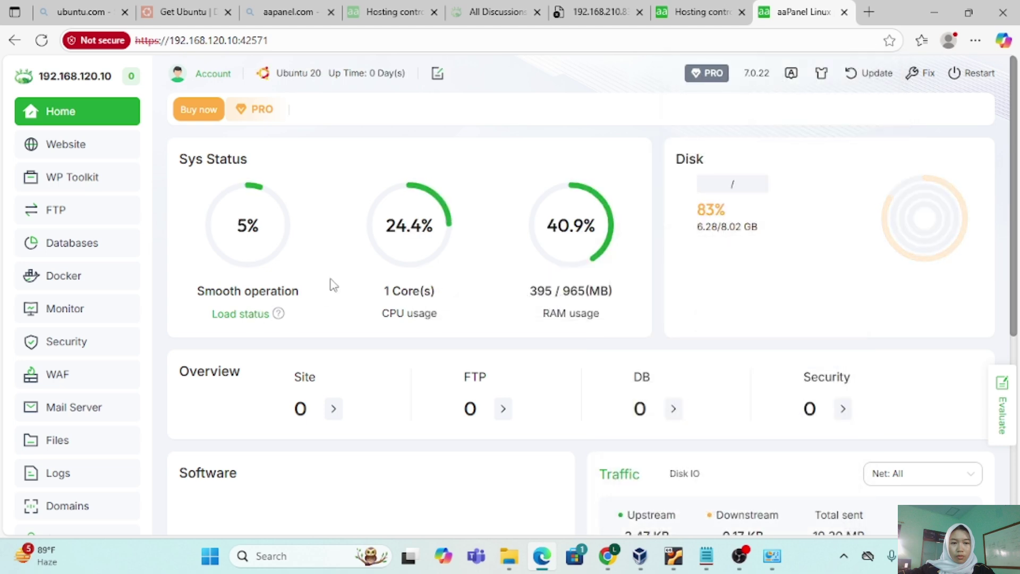
pyautogui.scroll(-4, 80, 467)
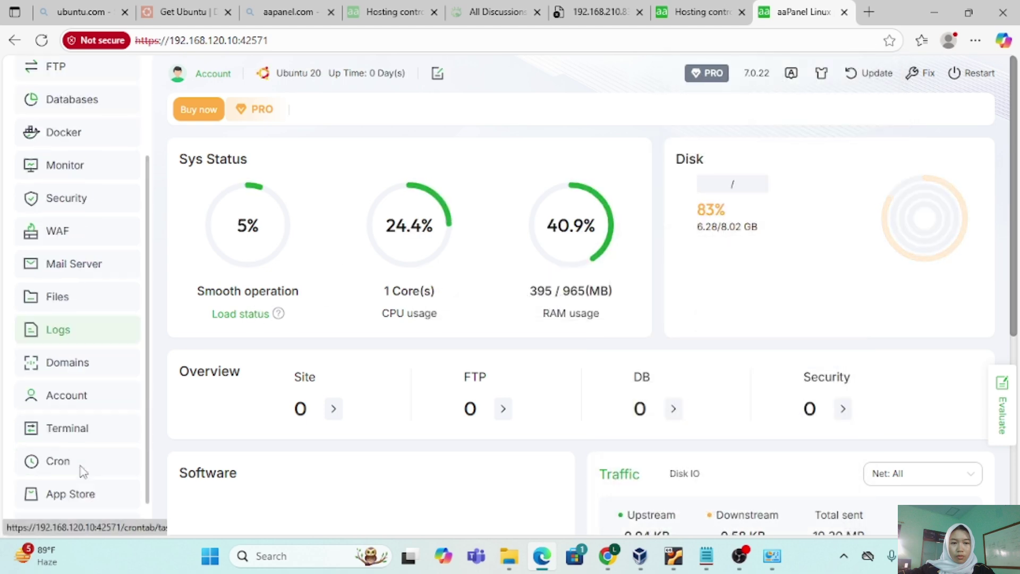
pyautogui.click(66, 483)
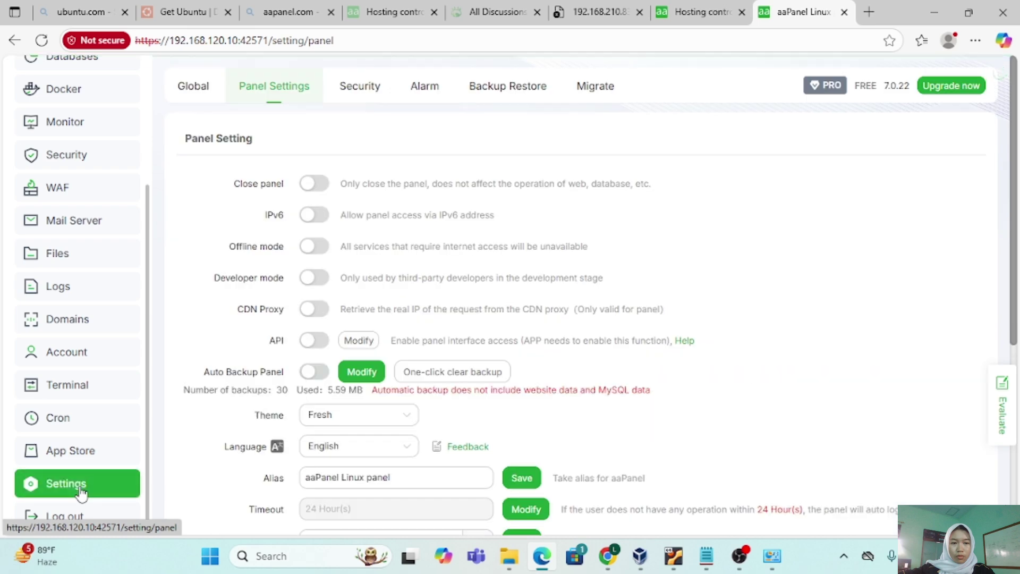
pyautogui.scroll(-3, 342, 472)
pyautogui.scroll(-1, 343, 472)
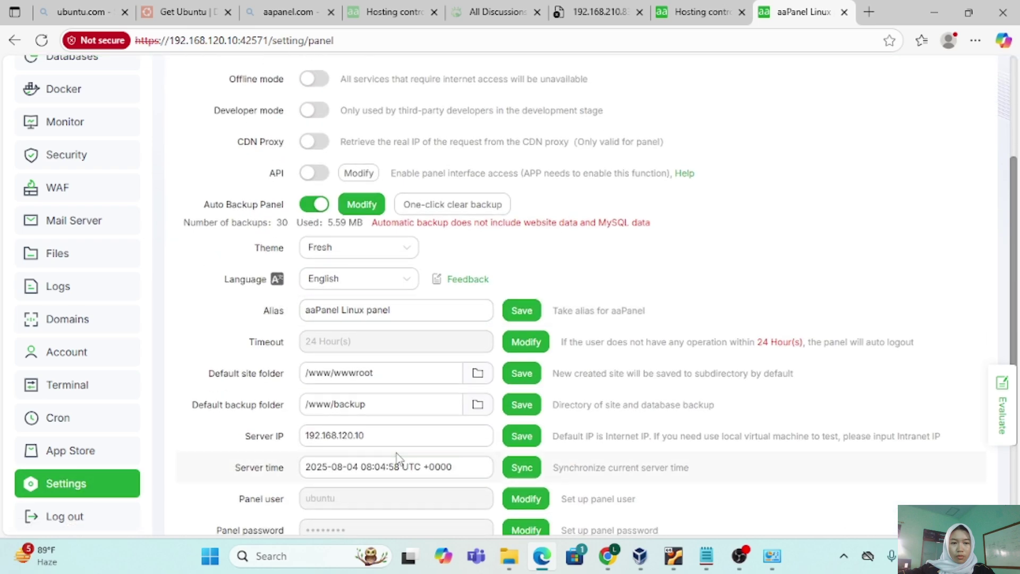
pyautogui.scroll(-2, 397, 453)
# Replace the auto-generated panel password with a new one, entered twice and confirmed.
pyautogui.click(526, 390)
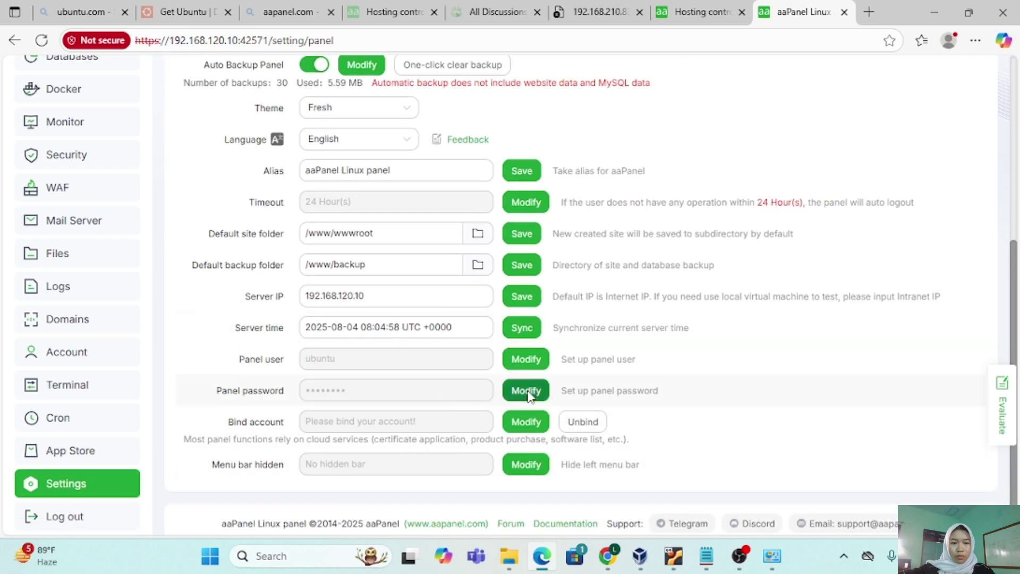
pyautogui.click(528, 274)
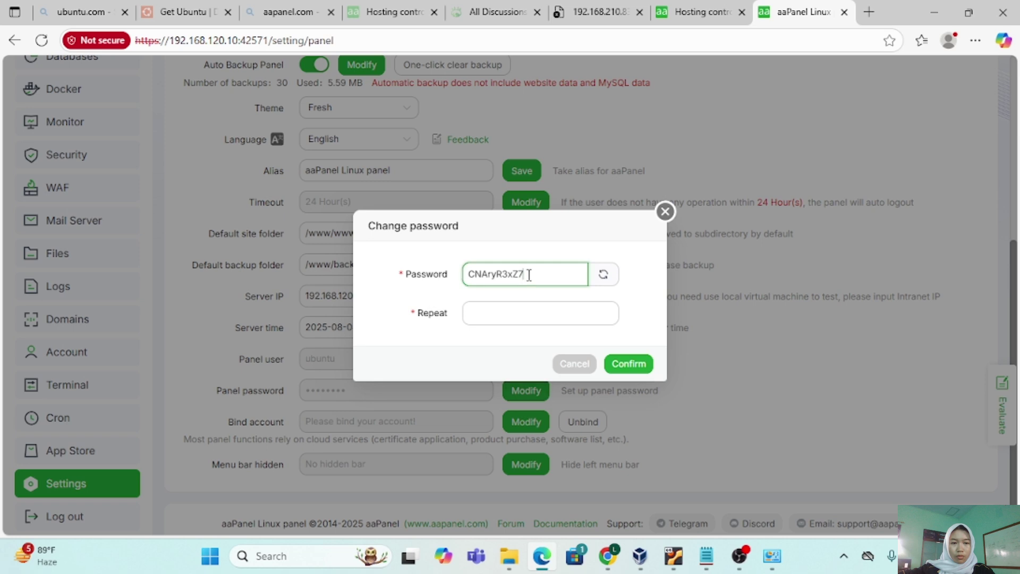
pyautogui.press('BackSpace')
pyautogui.press('BackSpace')
pyautogui.press('BackSpace')
pyautogui.press('BackSpace')
pyautogui.press('BackSpace')
pyautogui.press('BackSpace')
pyautogui.press('BackSpace')
pyautogui.press('BackSpace')
pyautogui.press('BackSpace')
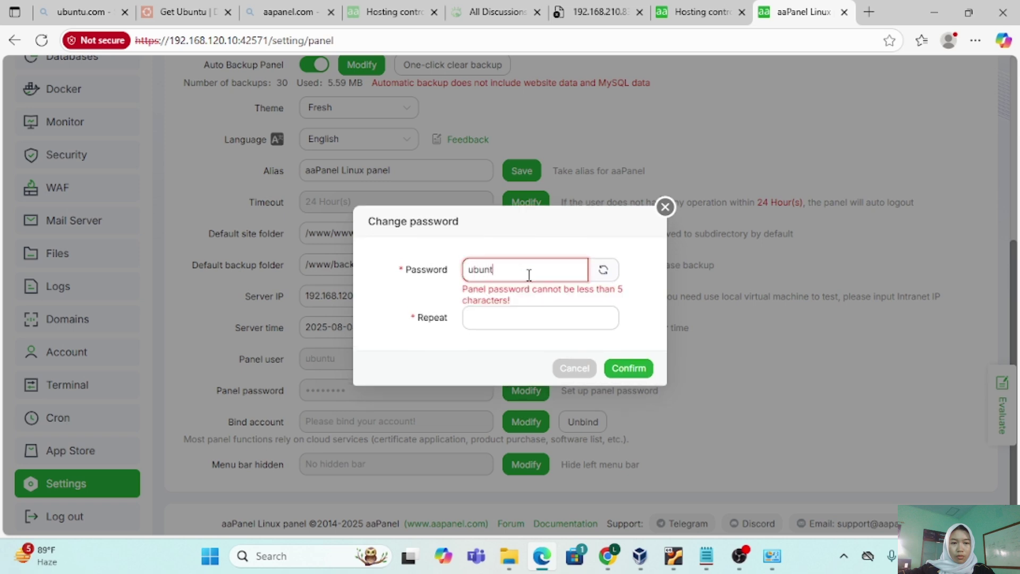
pyautogui.click(520, 316)
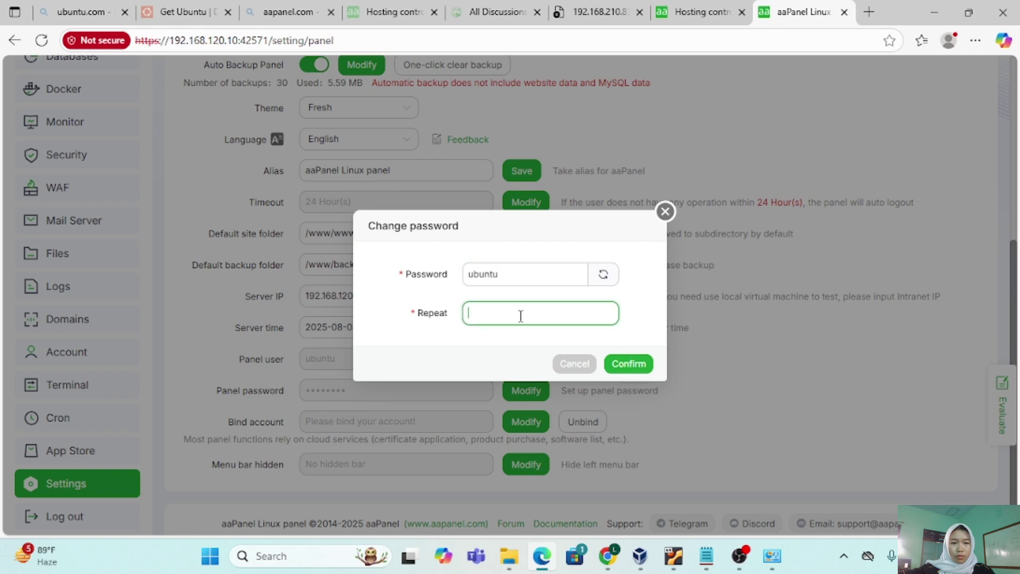
pyautogui.click(629, 365)
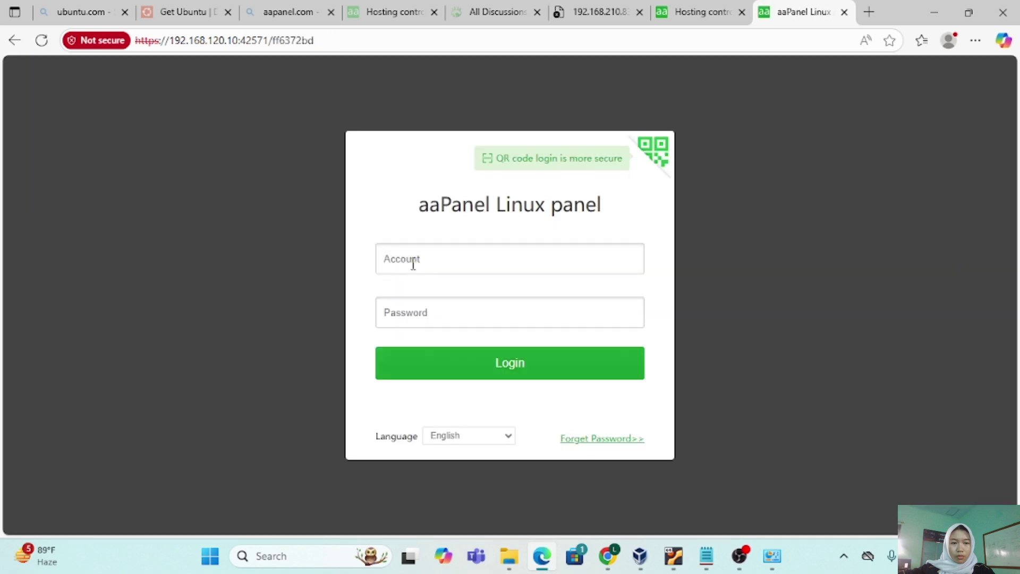
# Log in to aaPanel with the saved ubuntu username and the new panel password.
pyautogui.click(413, 264)
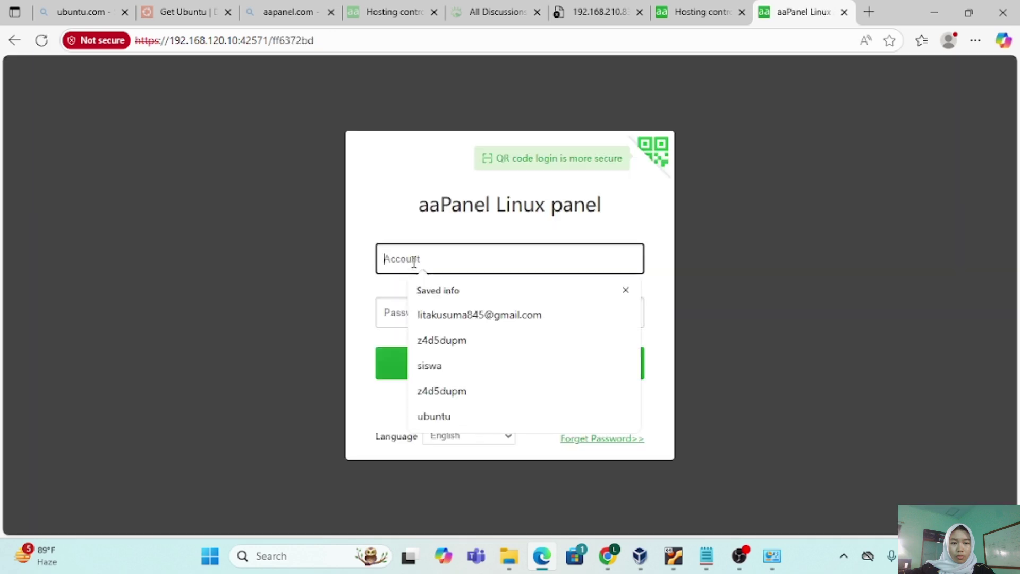
pyautogui.write('ubuntu')
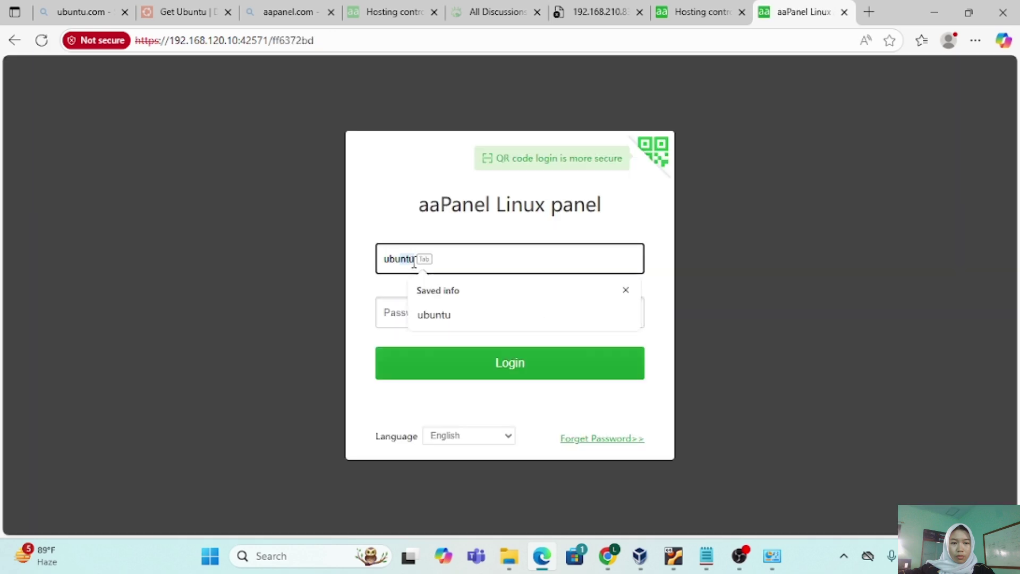
pyautogui.press('Tab')
pyautogui.write('a')
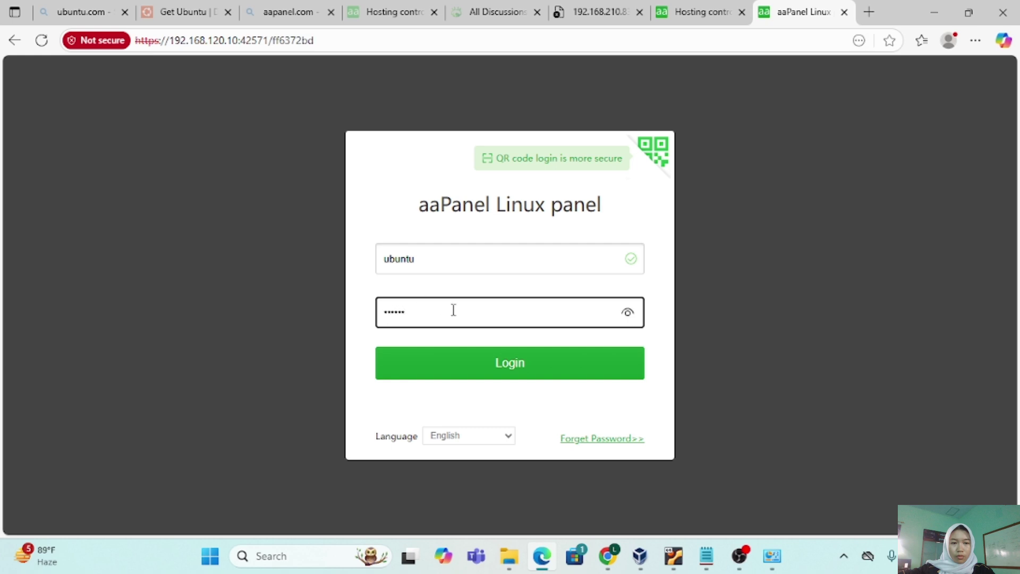
pyautogui.click(508, 364)
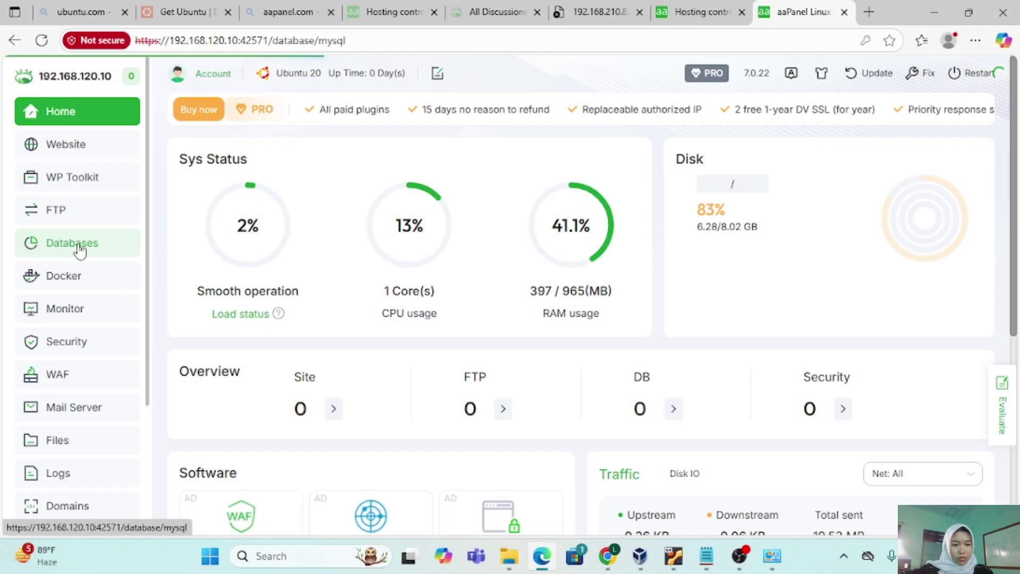
# Open aaPanel's Databases page to see the empty MySQL database list.
pyautogui.click(75, 243)
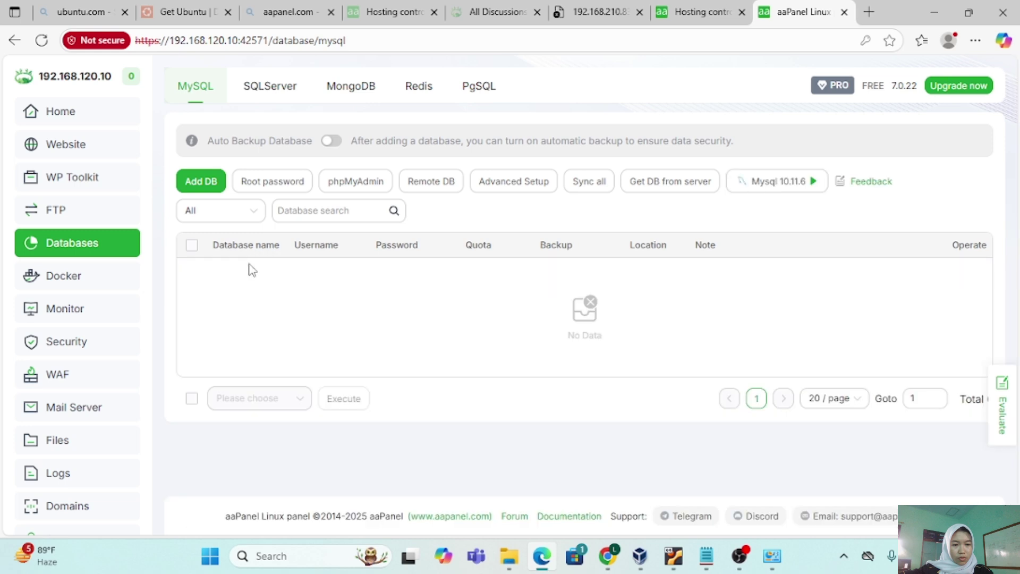
# Add a MySQL database named imut with user imut, replacing the generated password.
pyautogui.click(201, 181)
pyautogui.click(456, 194)
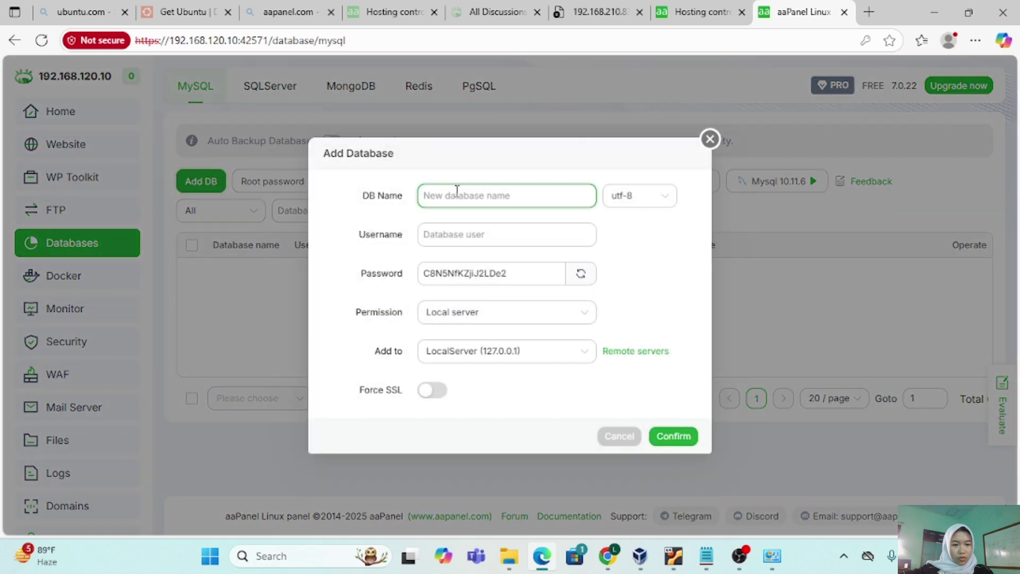
pyautogui.write('i')
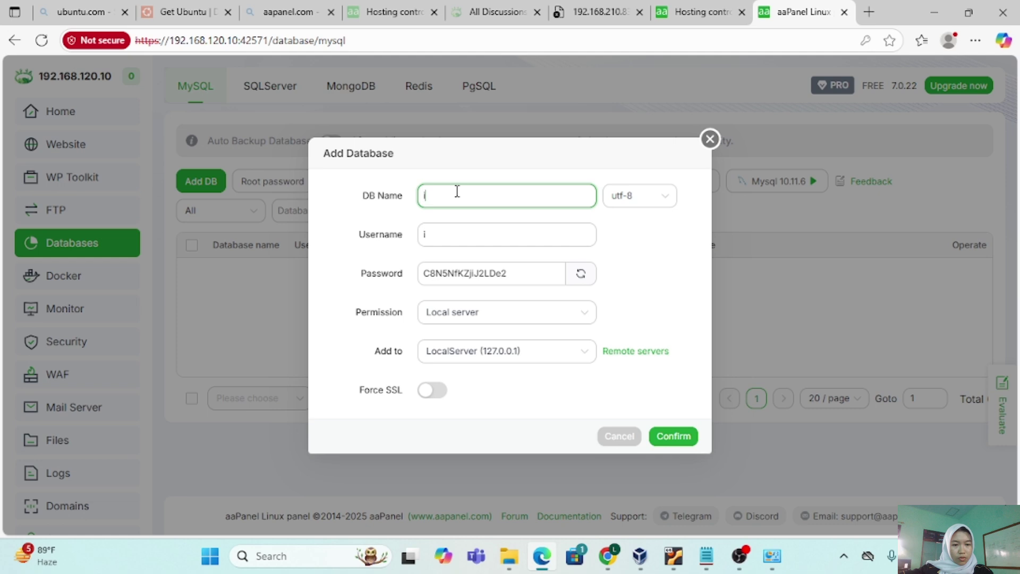
pyautogui.write('mut')
pyautogui.click(485, 226)
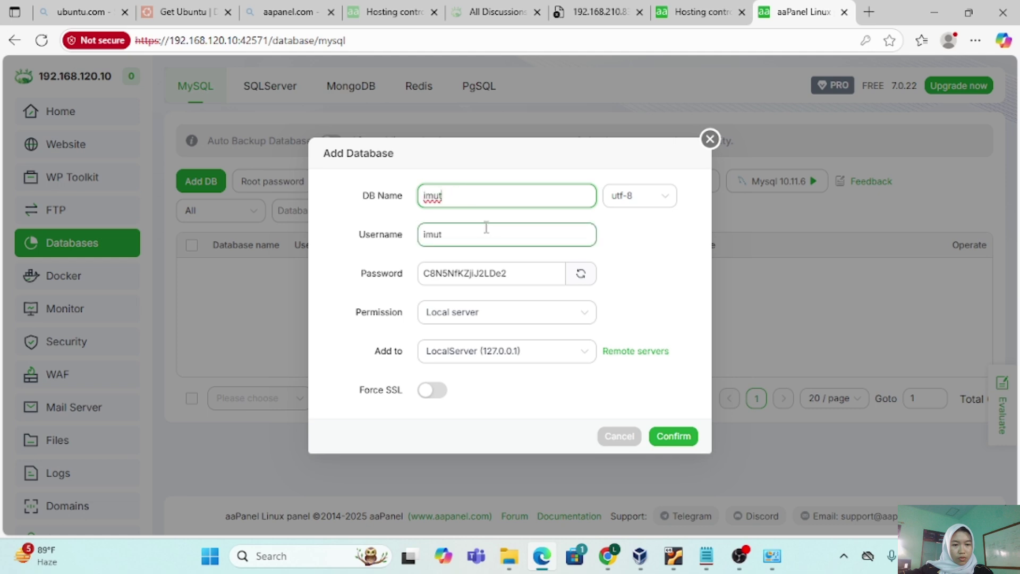
pyautogui.doubleClick(524, 273)
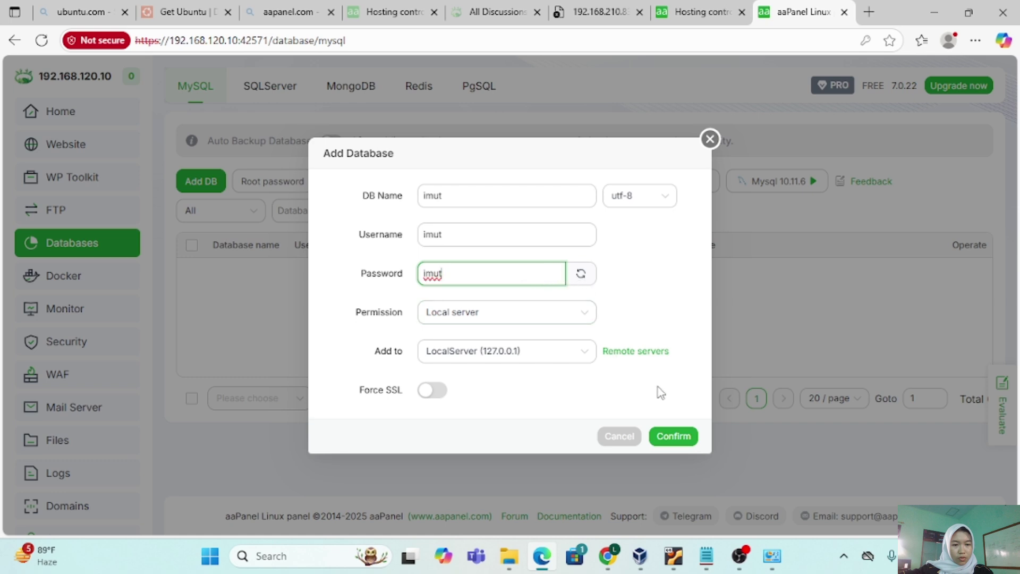
pyautogui.click(675, 432)
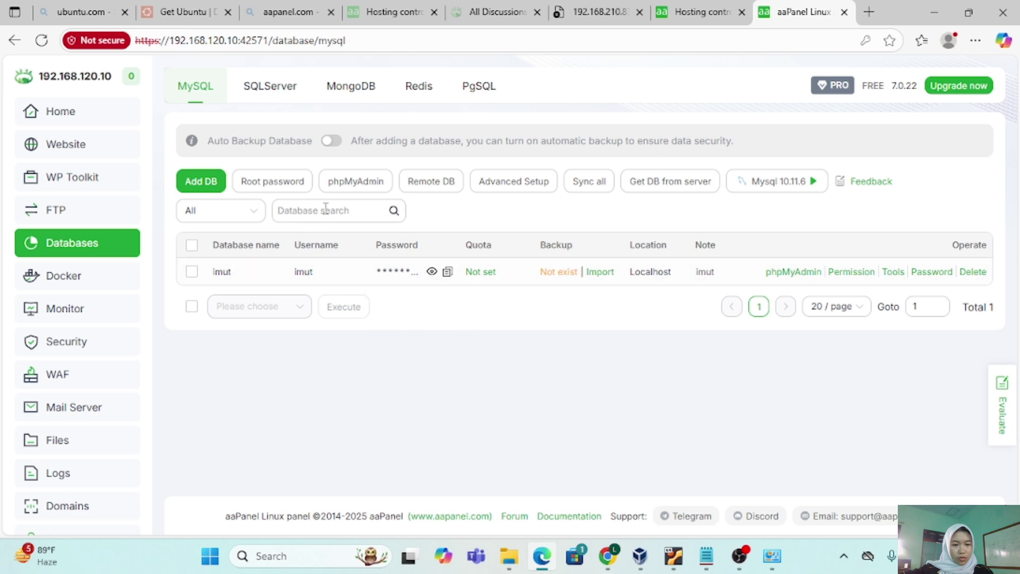
# Enable phpMyAdmin public access and open phpMyAdmin through it.
pyautogui.click(348, 187)
pyautogui.click(381, 115)
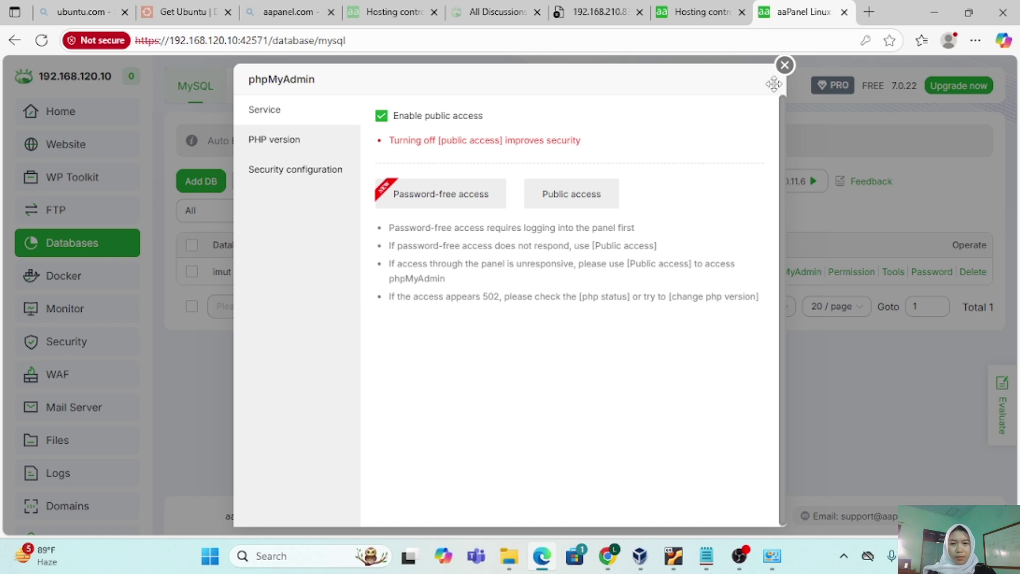
pyautogui.click(599, 192)
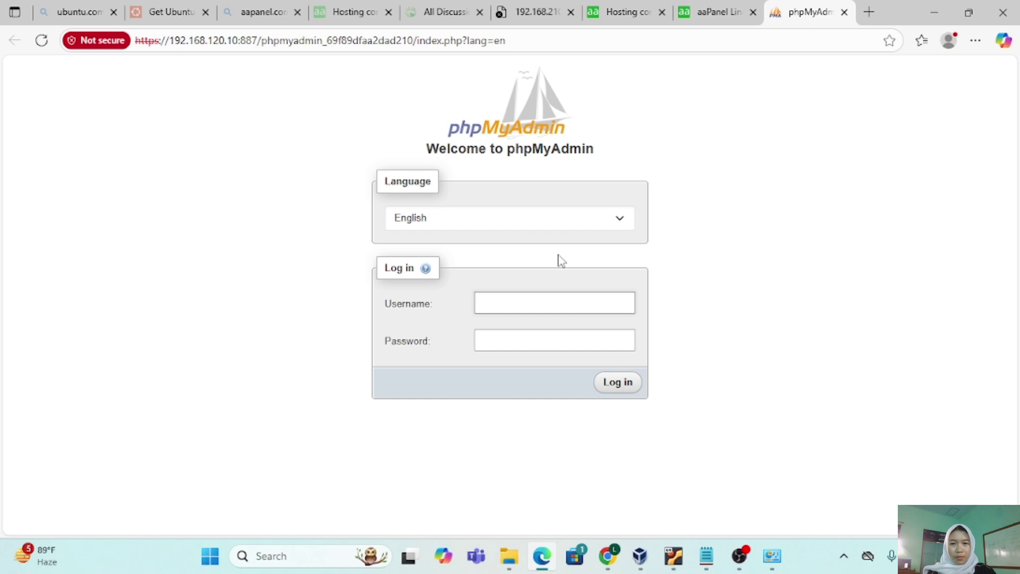
# Copy the MySQL root password from aaPanel's Root password dialog, then go to phpMyAdmin's login page.
pyautogui.click(707, 13)
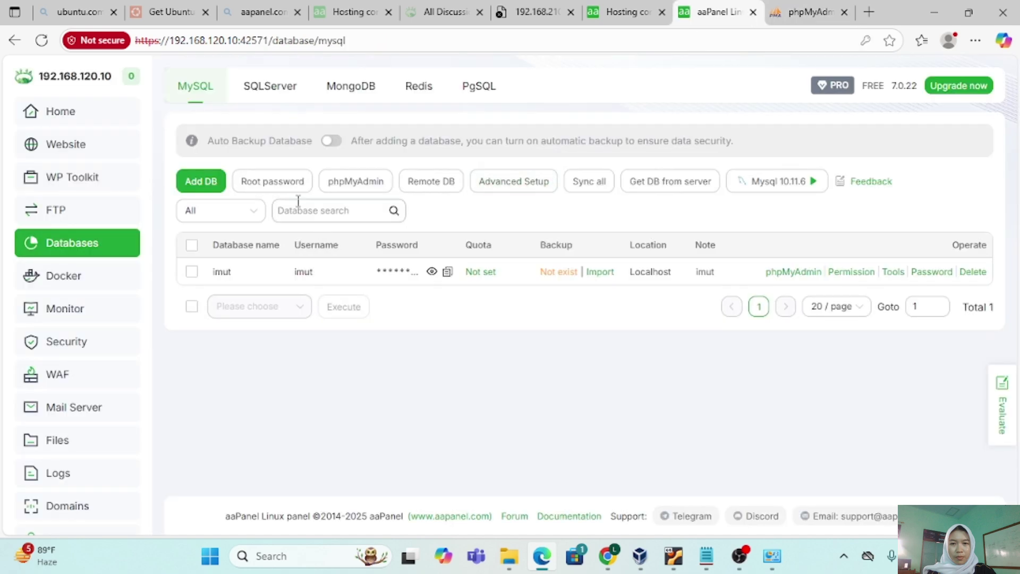
pyautogui.click(283, 189)
pyautogui.click(444, 295)
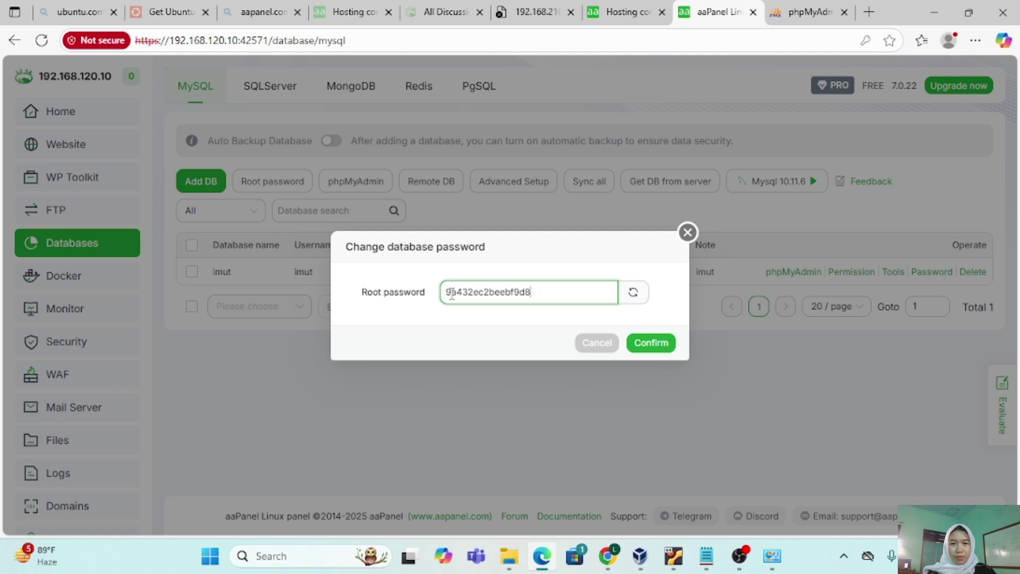
pyautogui.moveTo(448, 292); pyautogui.dragTo(537, 294)
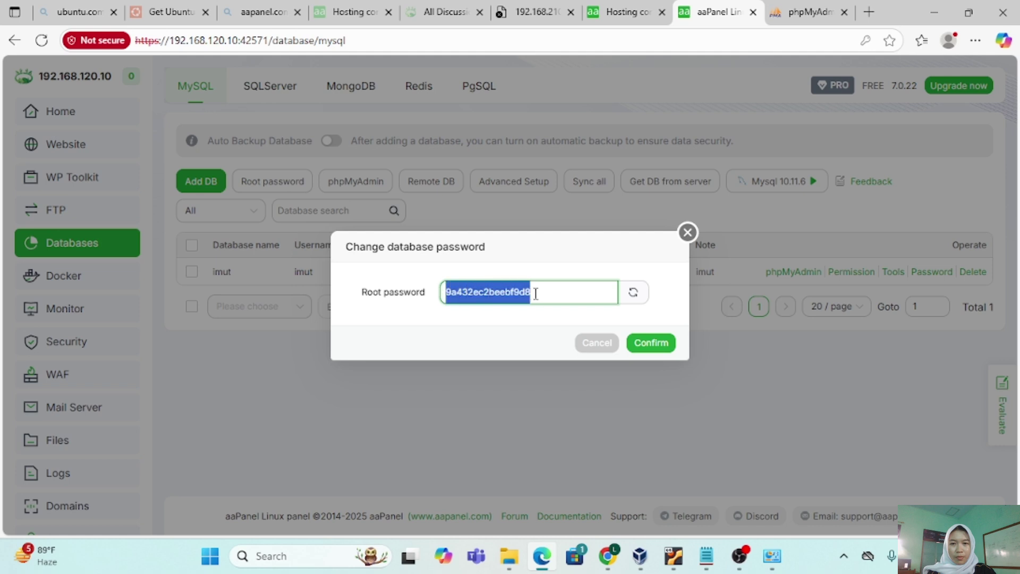
pyautogui.rightClick(507, 298)
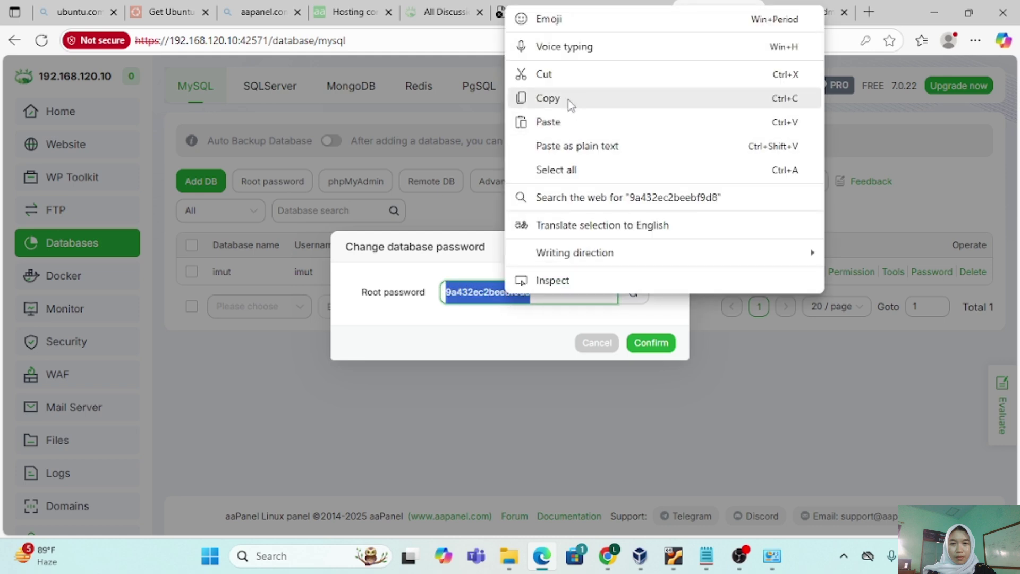
pyautogui.click(568, 99)
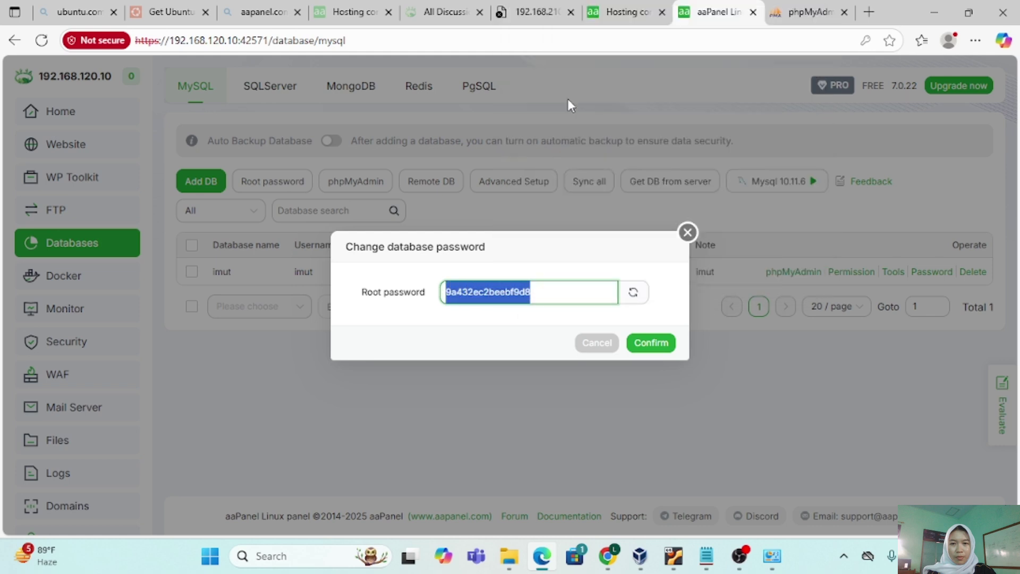
pyautogui.click(786, 20)
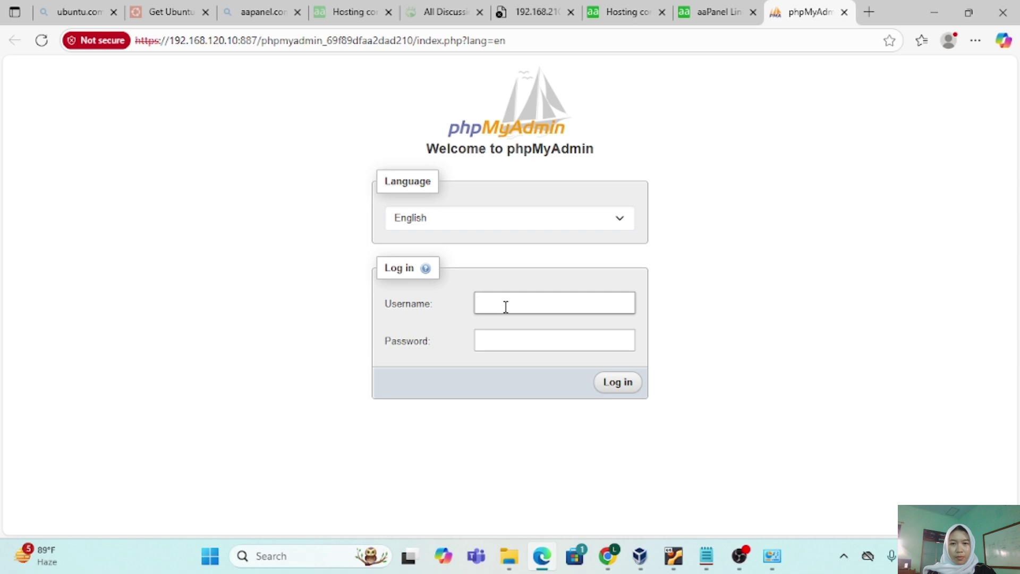
# Log in to phpMyAdmin as root with the pasted root password and save the login.
pyautogui.write('root')
pyautogui.click(501, 340)
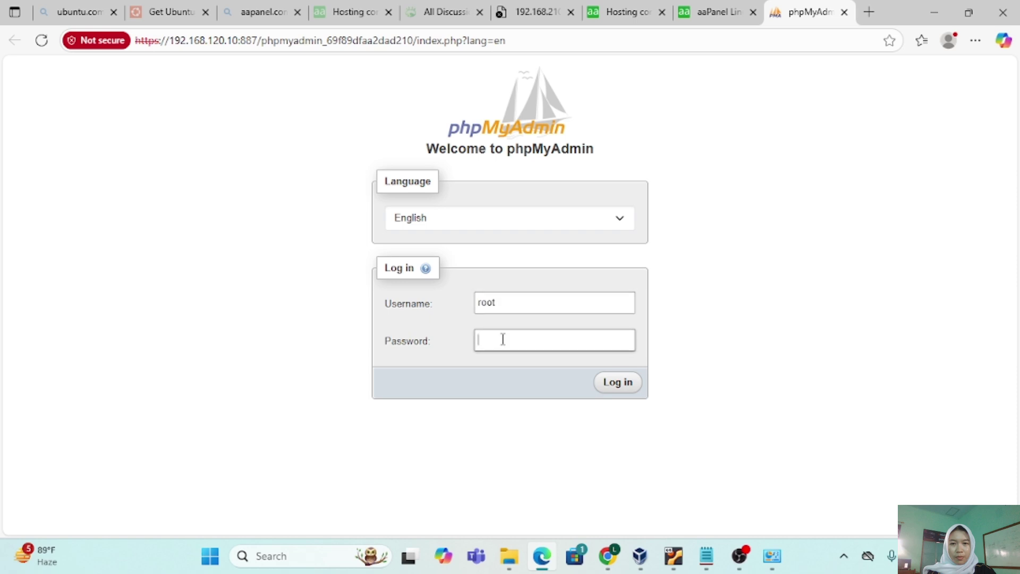
pyautogui.rightClick(504, 343)
pyautogui.click(553, 197)
pyautogui.click(621, 382)
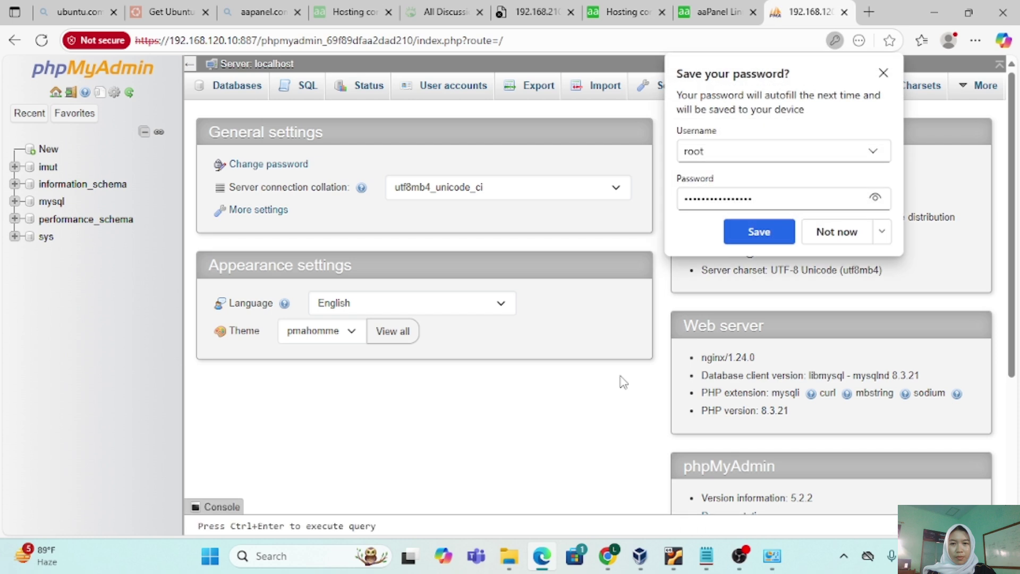
pyautogui.click(753, 231)
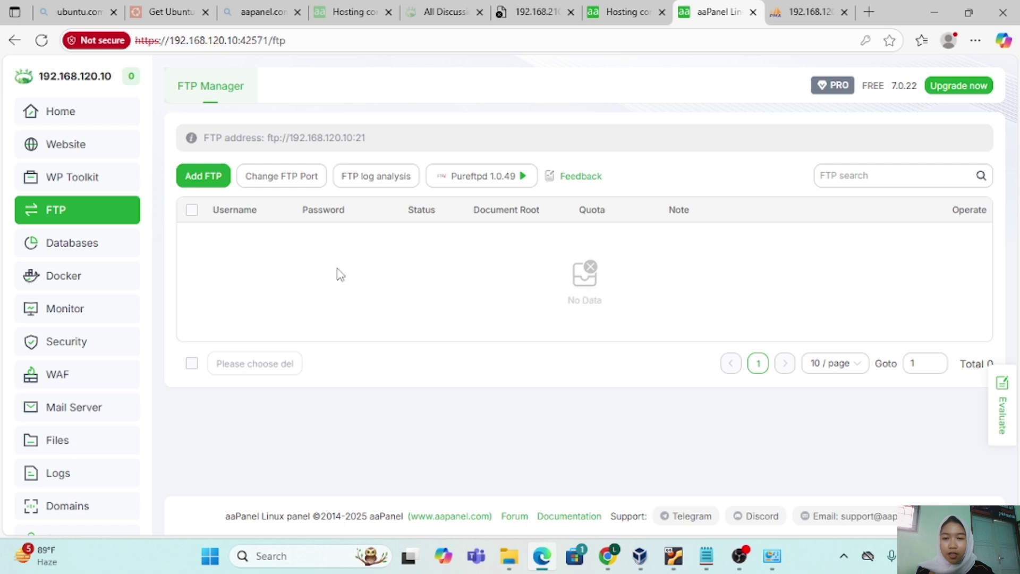
# Start a new site with domain 192.168.120.10 and description 'website', then browse for its folder.
pyautogui.click(99, 144)
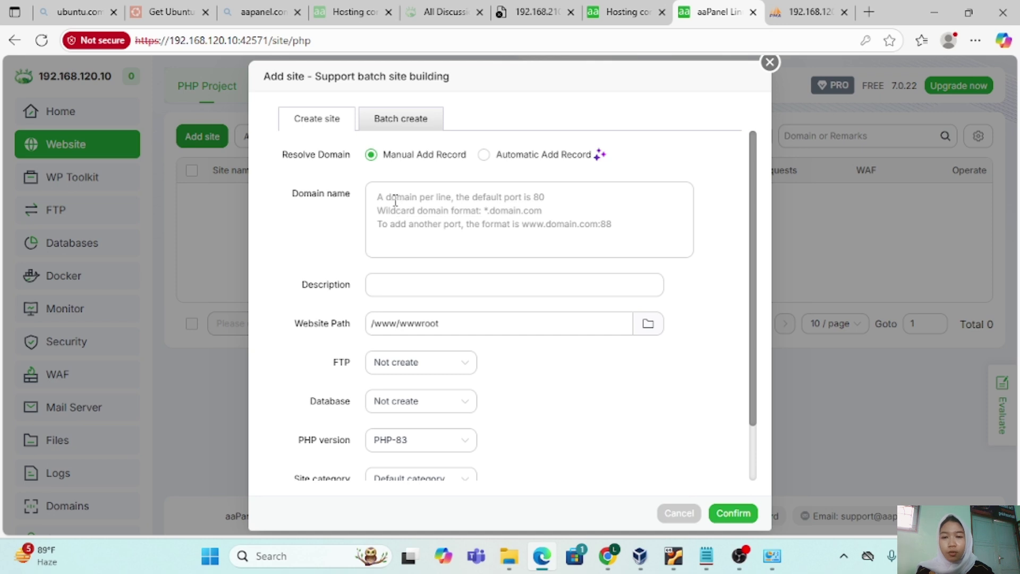
pyautogui.click(395, 202)
pyautogui.write('192')
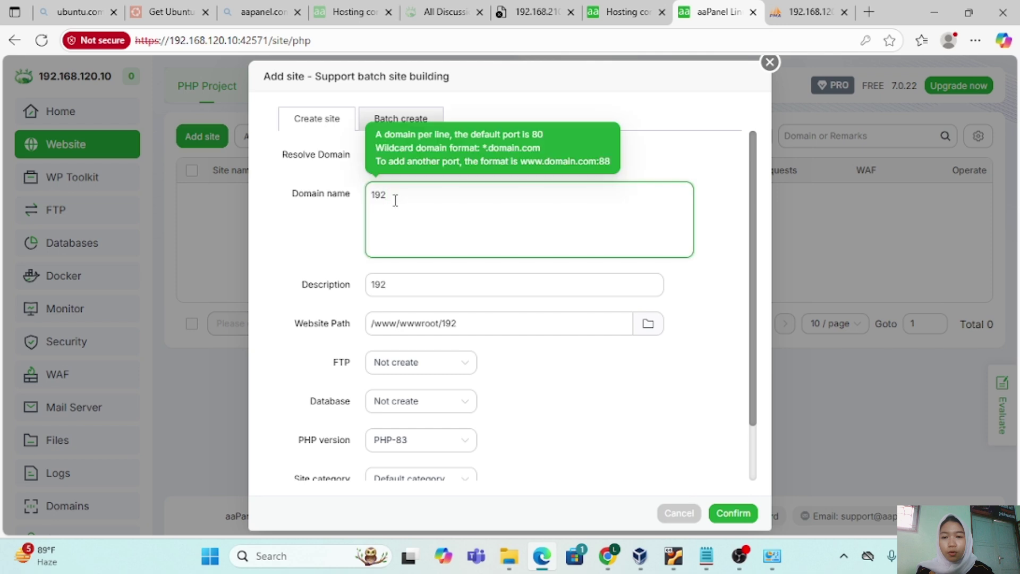
pyautogui.write('.168.120.10')
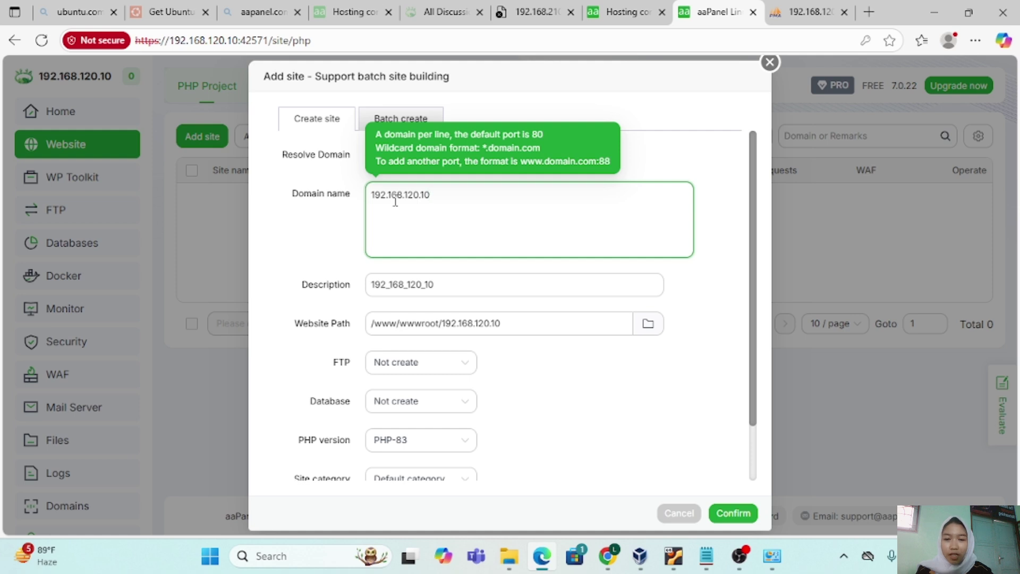
pyautogui.click(444, 285)
pyautogui.write('website')
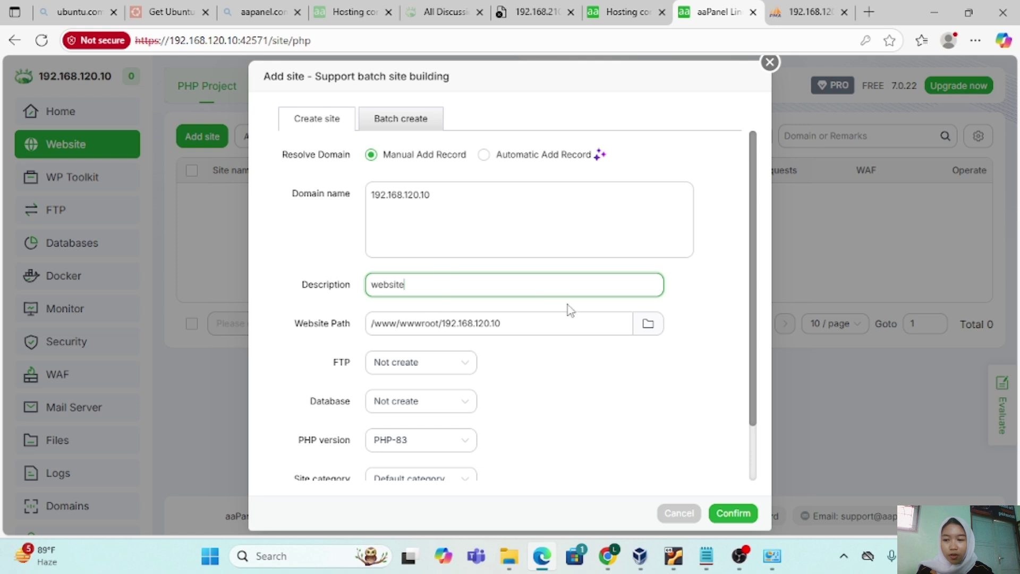
pyautogui.click(648, 323)
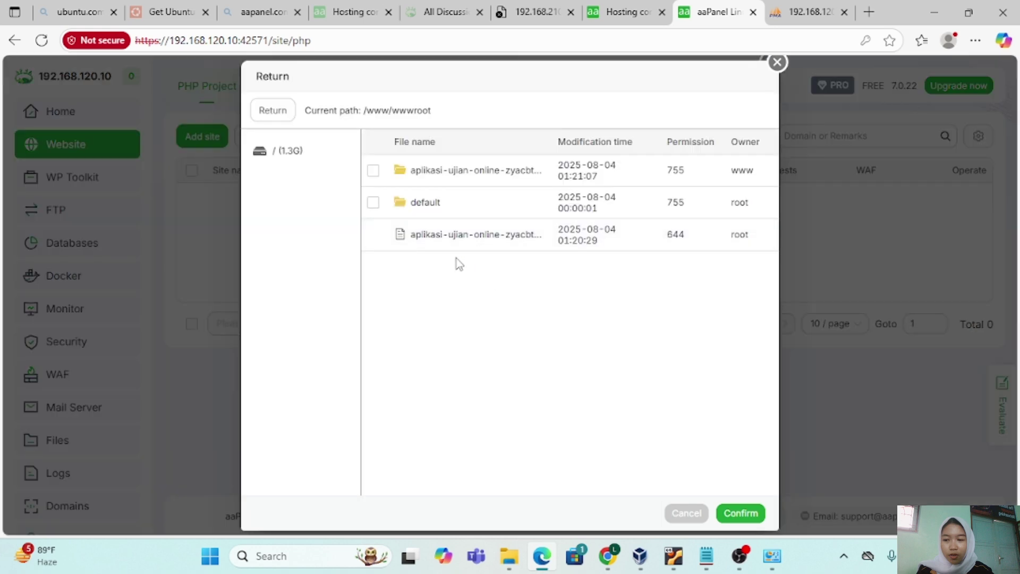
# Root the site at aplikasi-ujian-online-zyacbt-2020-11-27 and create it as a PHP 8.3 site.
pyautogui.click(373, 170)
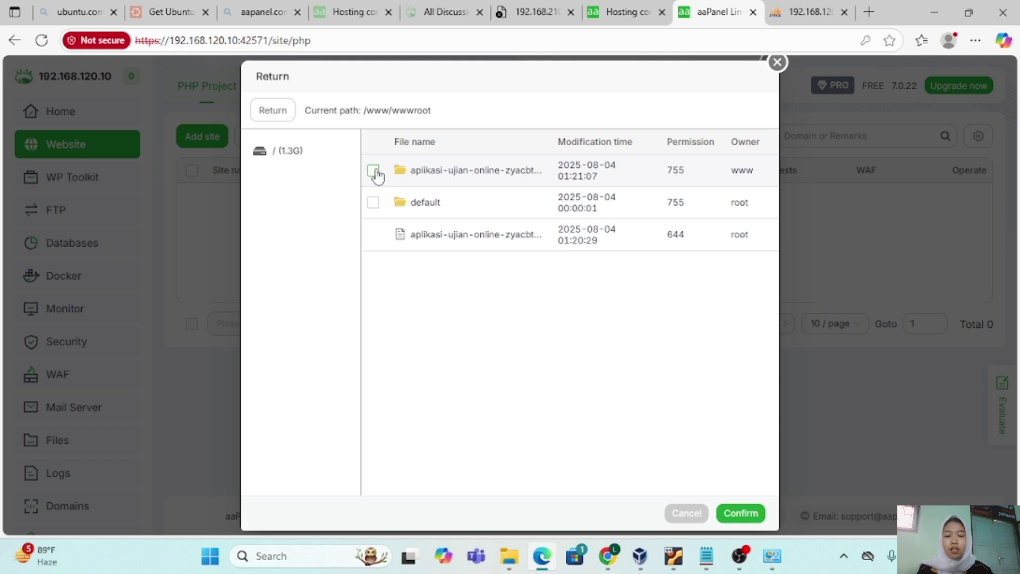
pyautogui.click(755, 513)
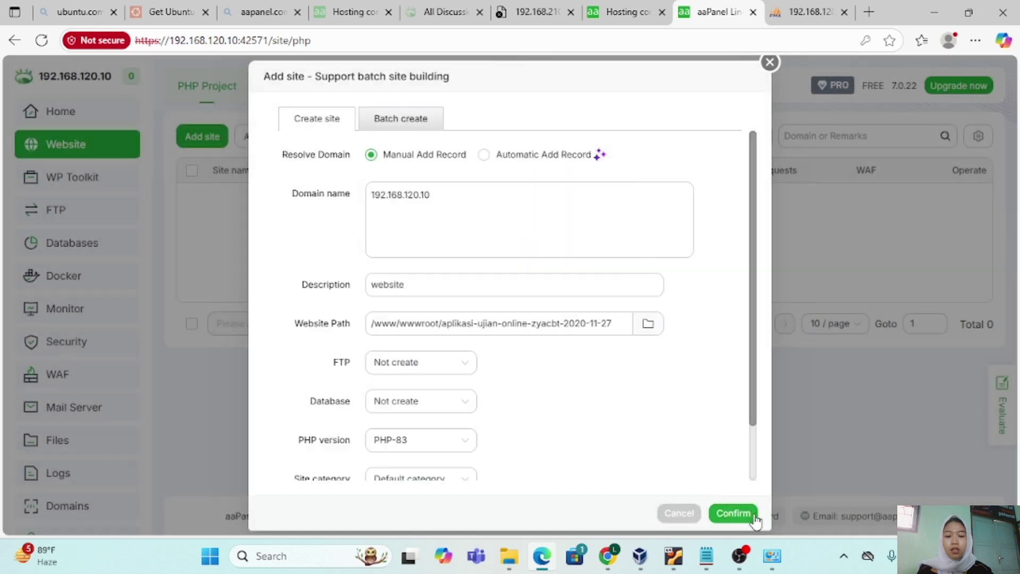
pyautogui.scroll(-2, 456, 422)
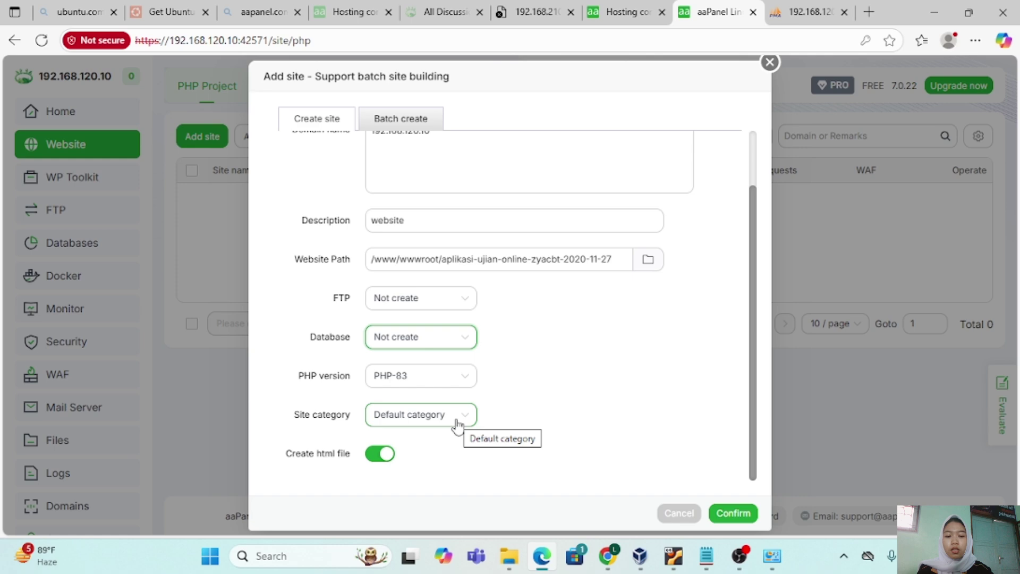
pyautogui.click(457, 425)
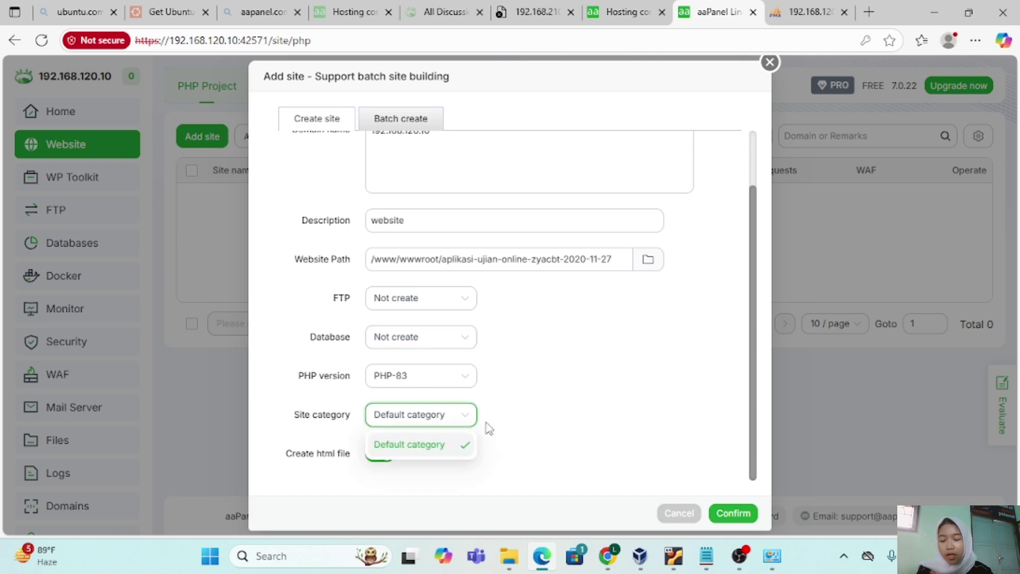
pyautogui.click(732, 515)
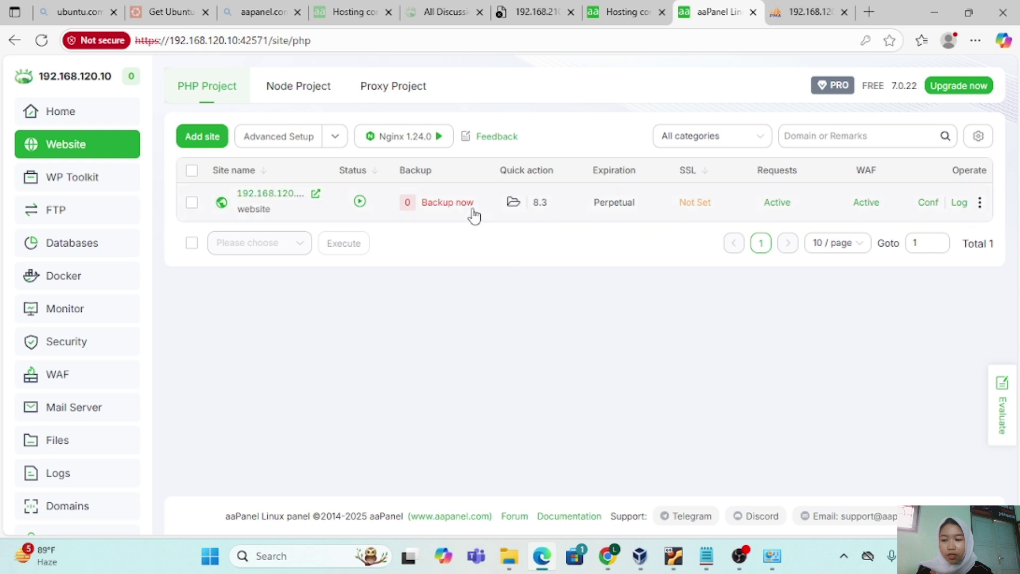
# Review the new site's Subdirectory binding and Site directory settings in its configuration.
pyautogui.click(933, 205)
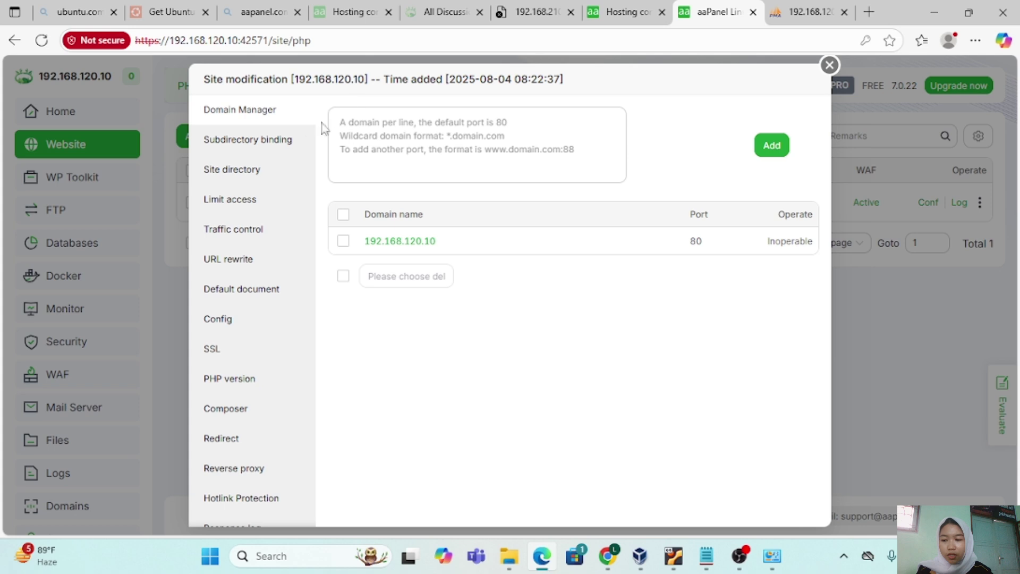
pyautogui.click(298, 137)
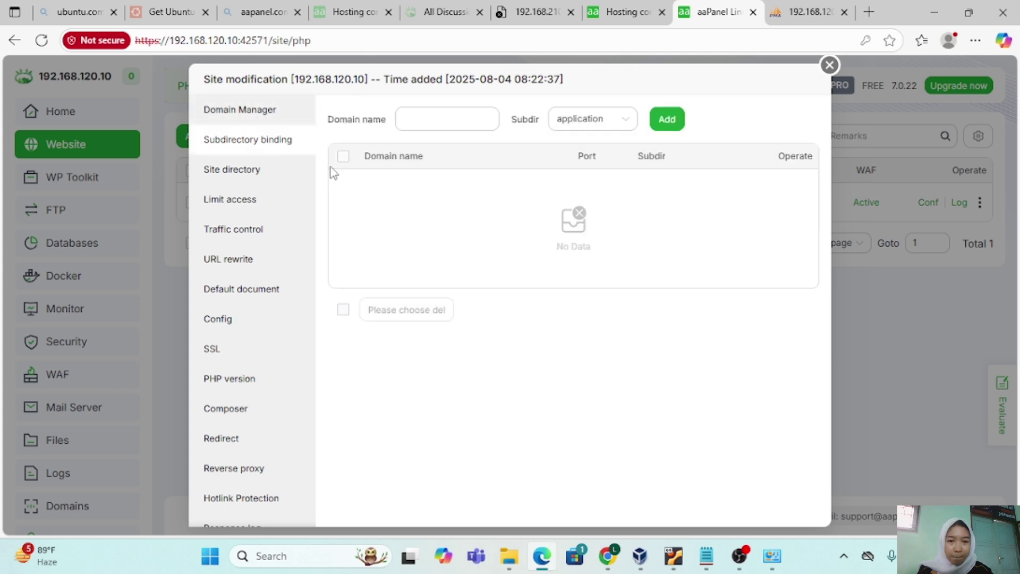
pyautogui.click(288, 174)
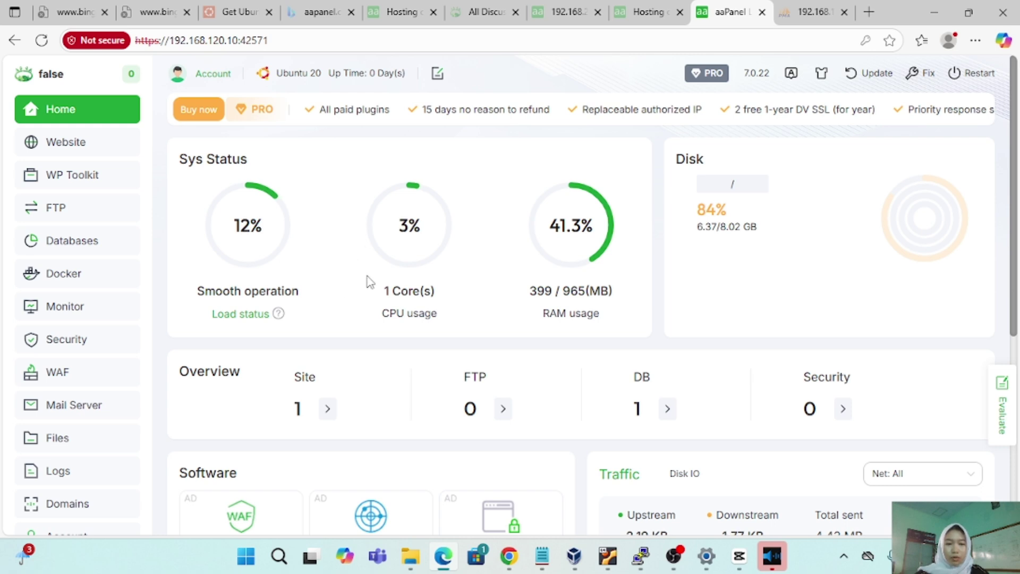
# Scroll through the Home dashboard overview, then return to the Website list.
pyautogui.scroll(-1, 393, 295)
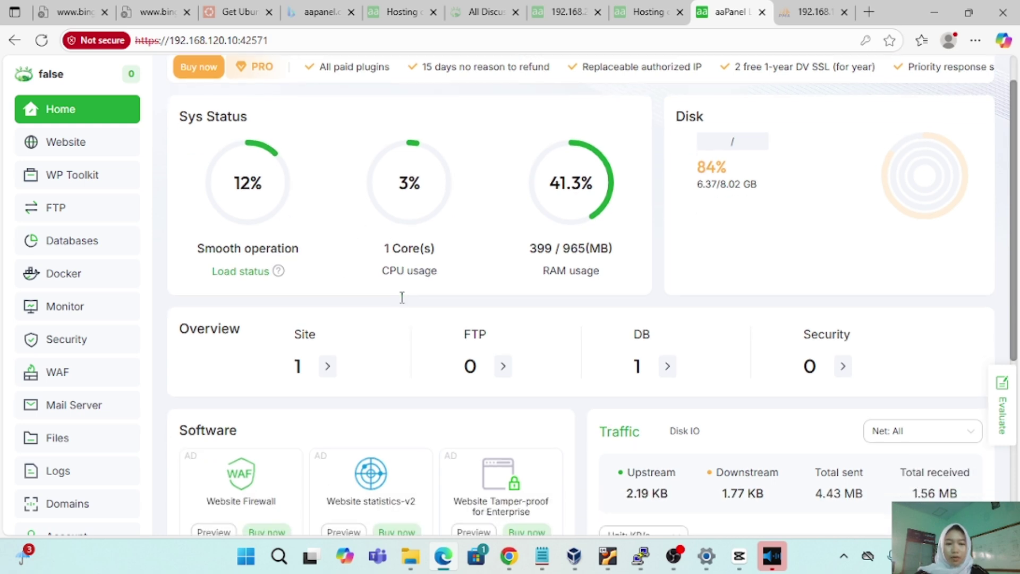
pyautogui.scroll(-1, 402, 298)
pyautogui.scroll(2, 402, 303)
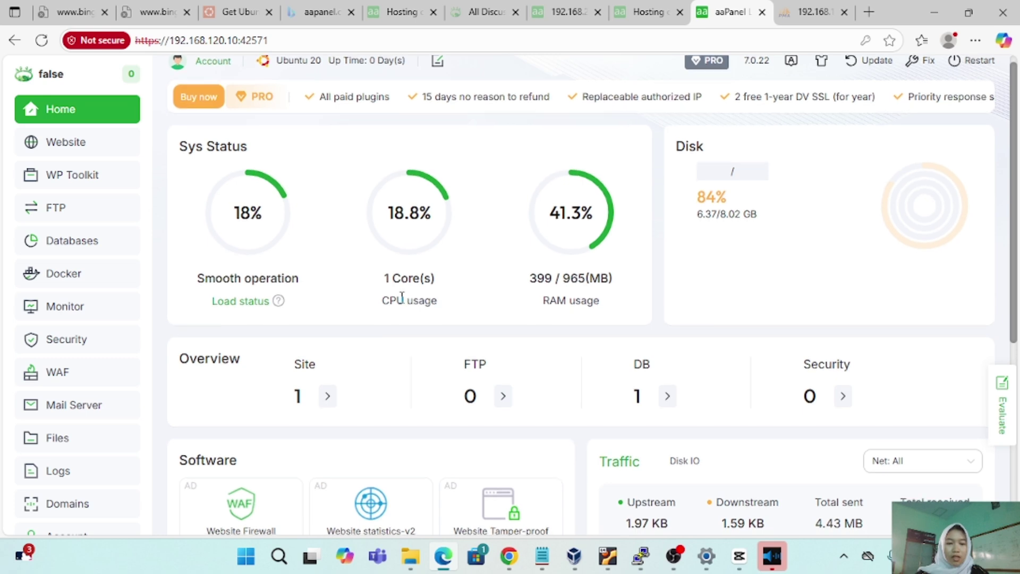
pyautogui.scroll(-1, 403, 297)
pyautogui.scroll(-2, 402, 298)
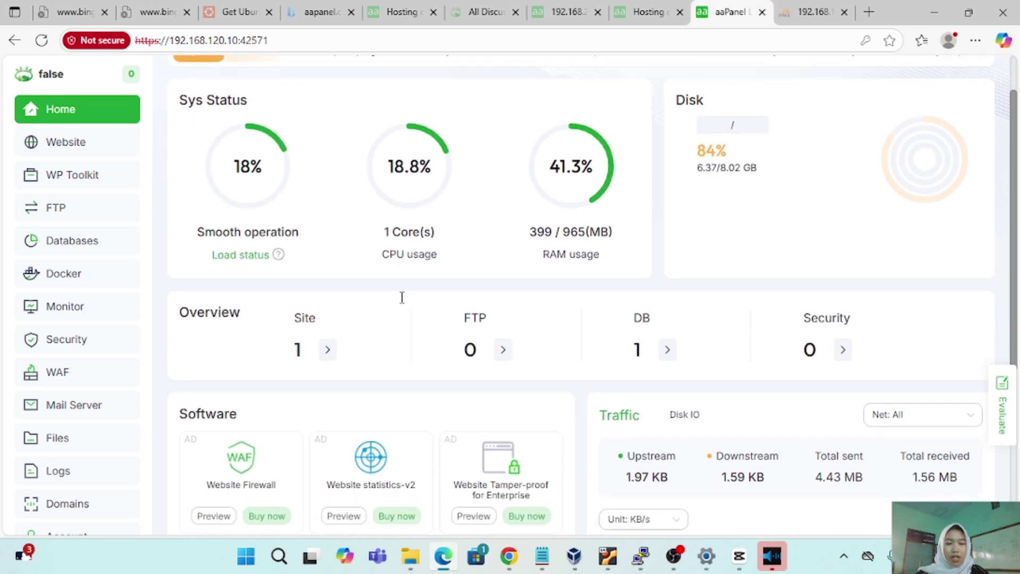
pyautogui.scroll(2, 402, 298)
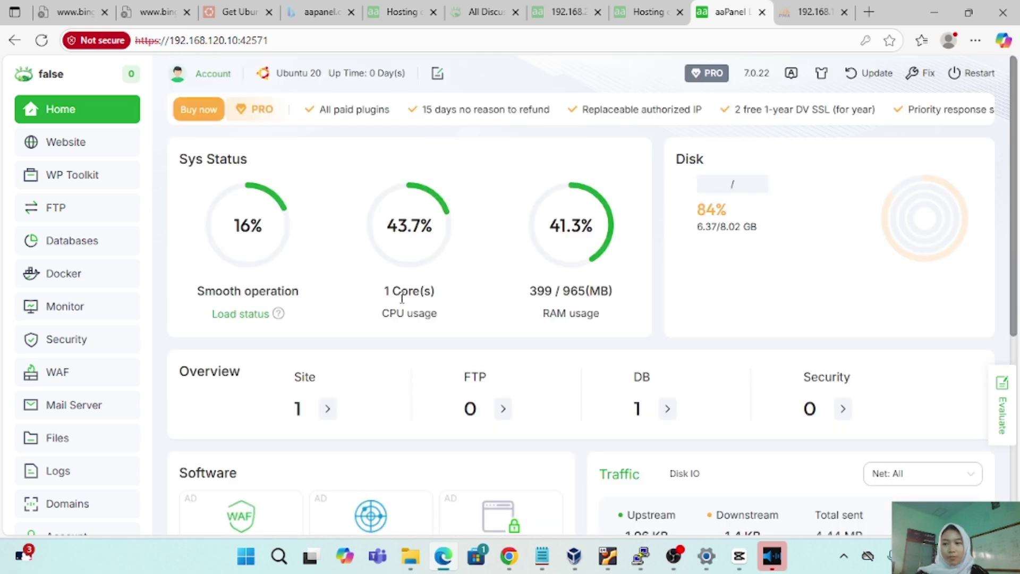
pyautogui.click(113, 157)
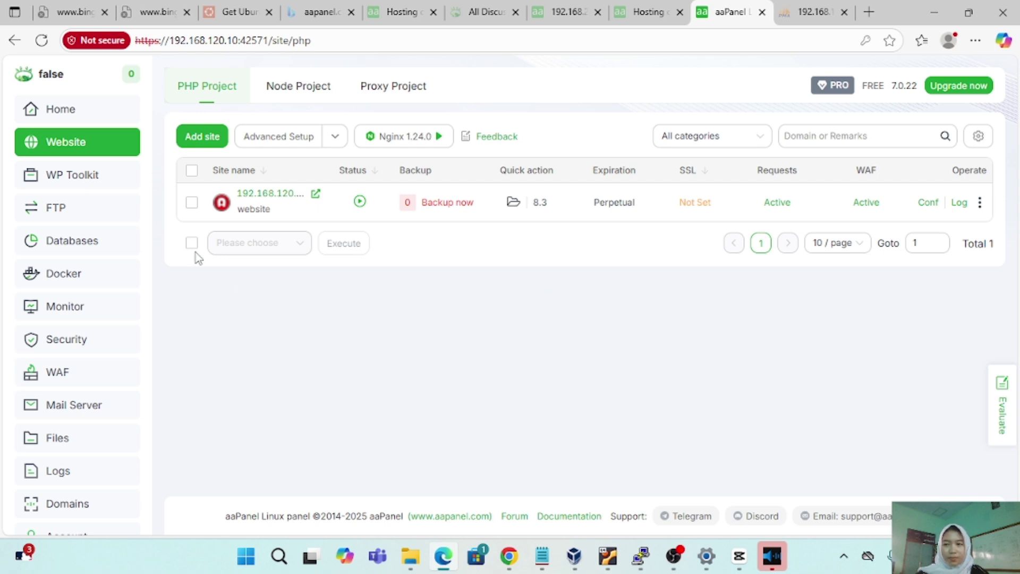
# Browse the WP Toolkit, Databases, Monitor and Security pages, ending in the file manager at /www/wwwroot.
pyautogui.click(93, 180)
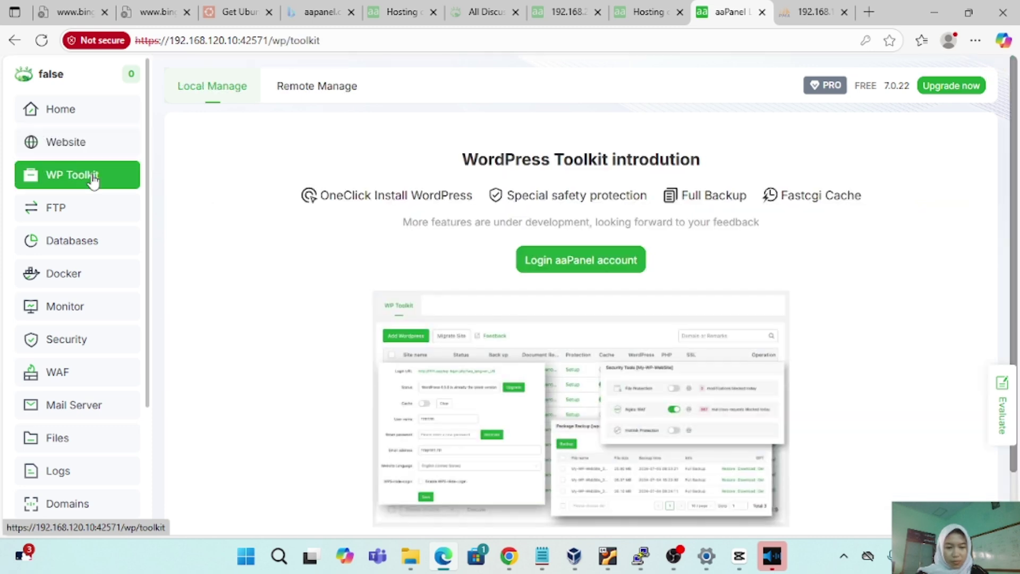
pyautogui.click(95, 239)
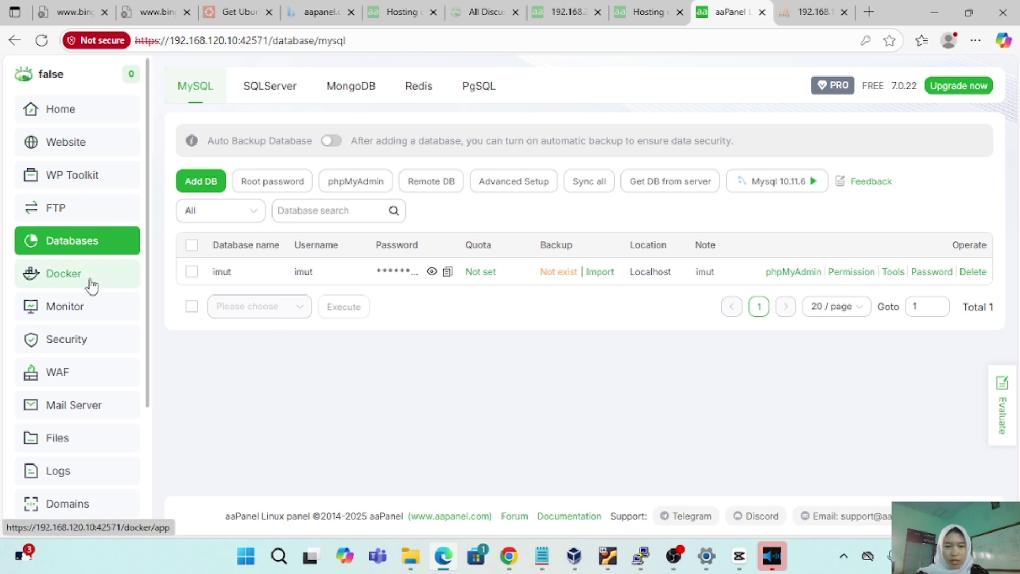
pyautogui.click(91, 306)
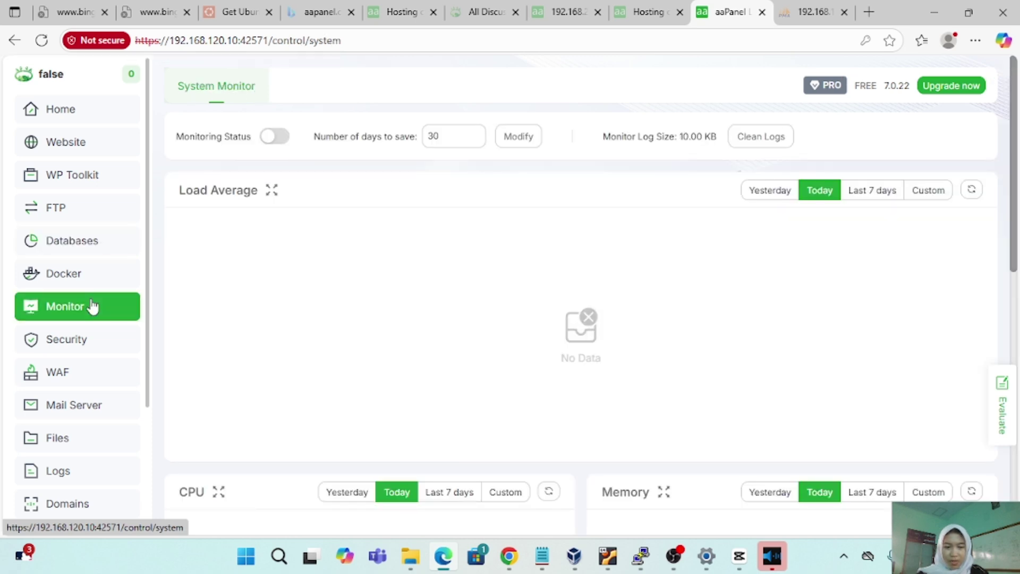
pyautogui.click(61, 343)
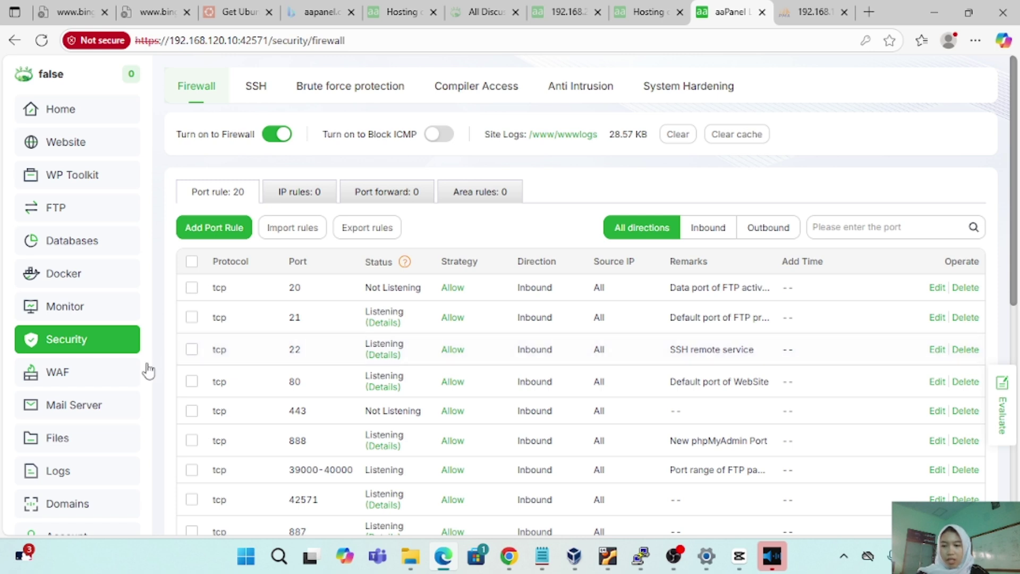
pyautogui.click(102, 448)
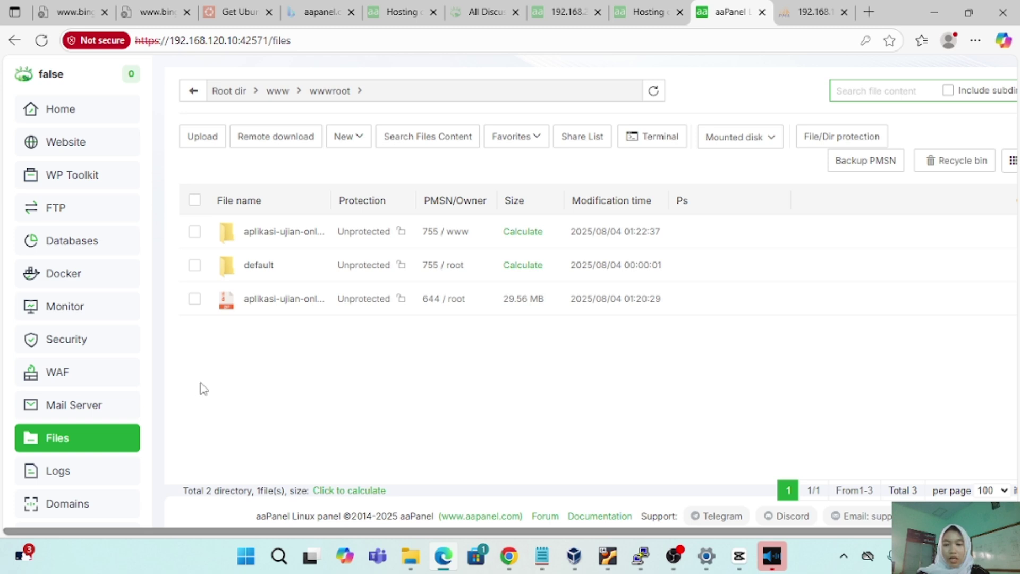
# Visit the web Terminal and then the App Store from the aaPanel sidebar.
pyautogui.scroll(-2, 105, 433)
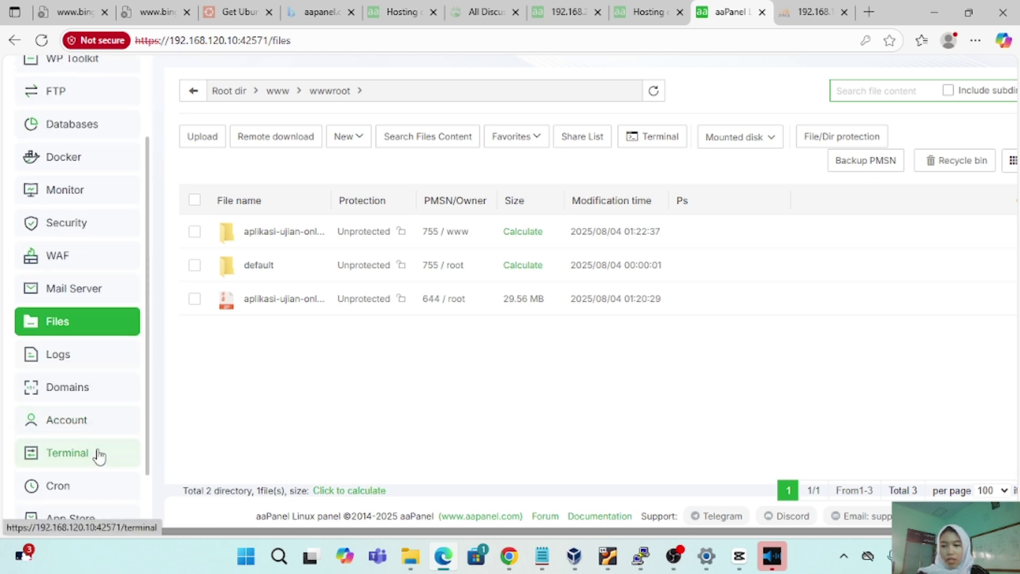
pyautogui.click(99, 454)
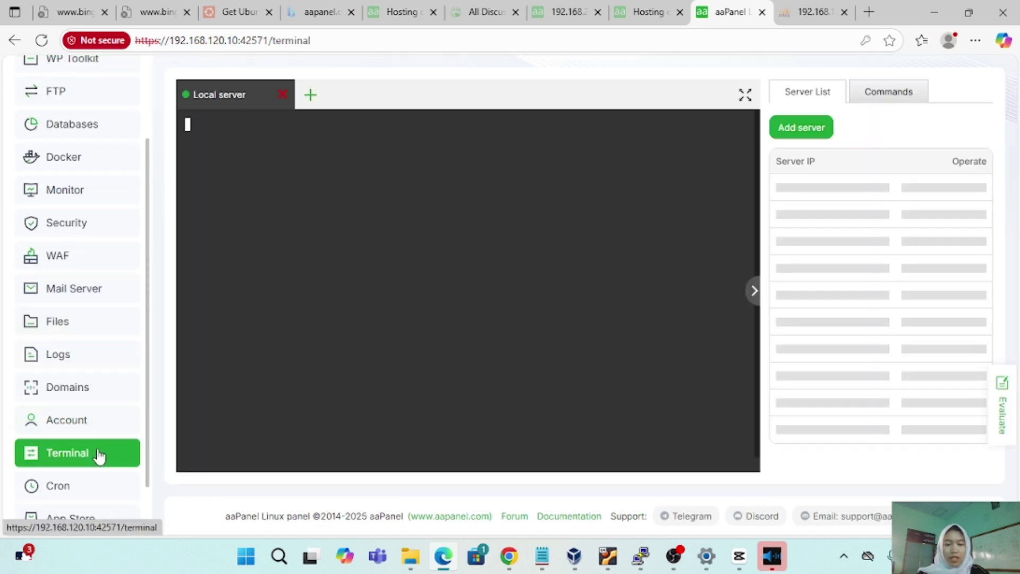
pyautogui.scroll(-1, 61, 441)
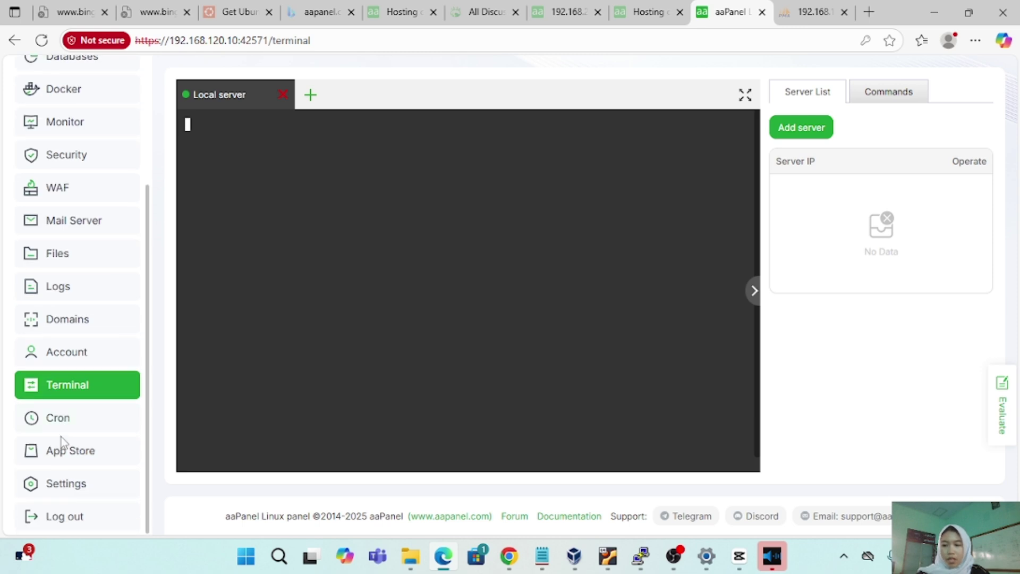
pyautogui.click(64, 455)
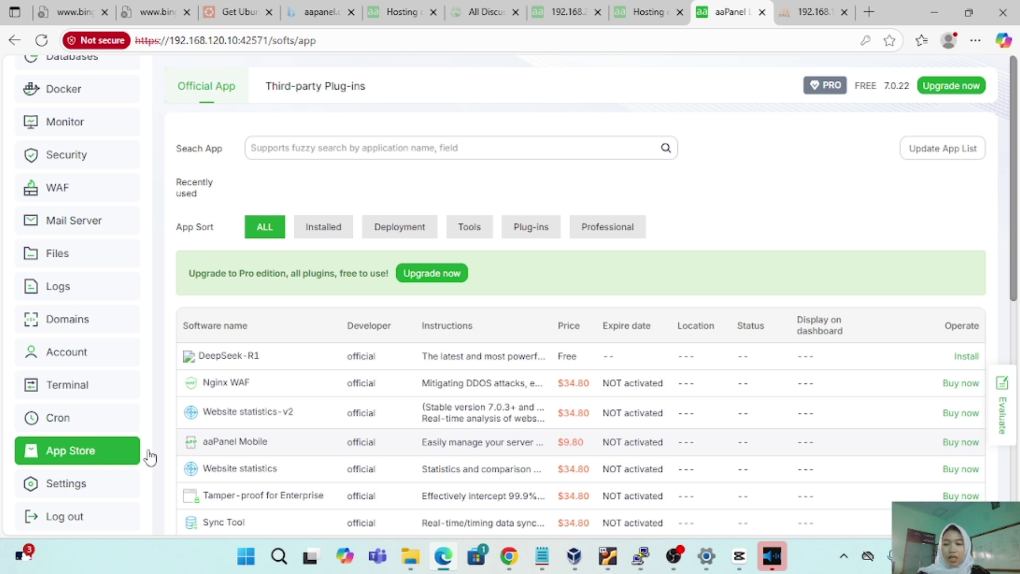
# Look over the Panel Settings page, then move on to the FTP manager.
pyautogui.click(87, 486)
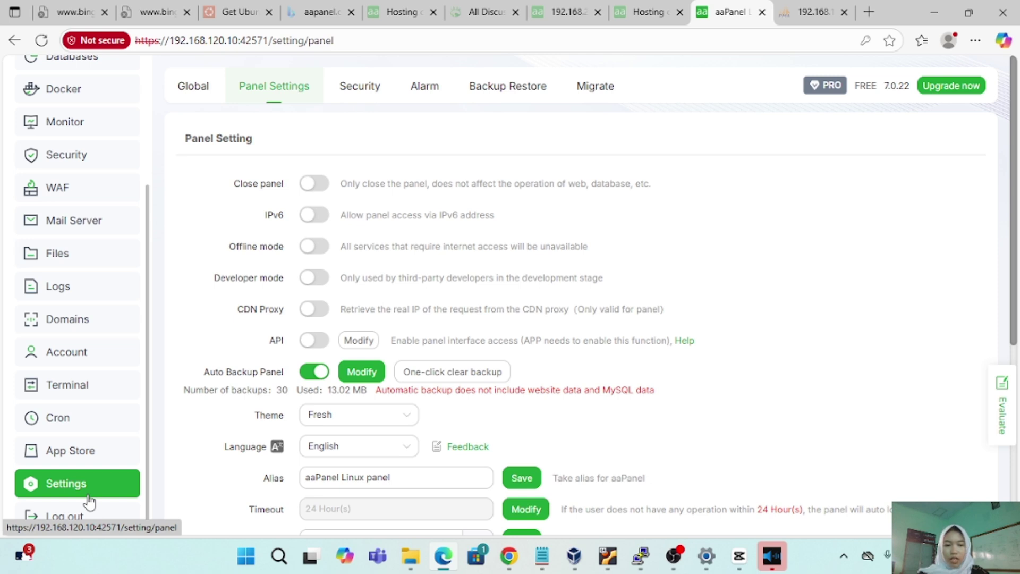
pyautogui.scroll(3, 55, 357)
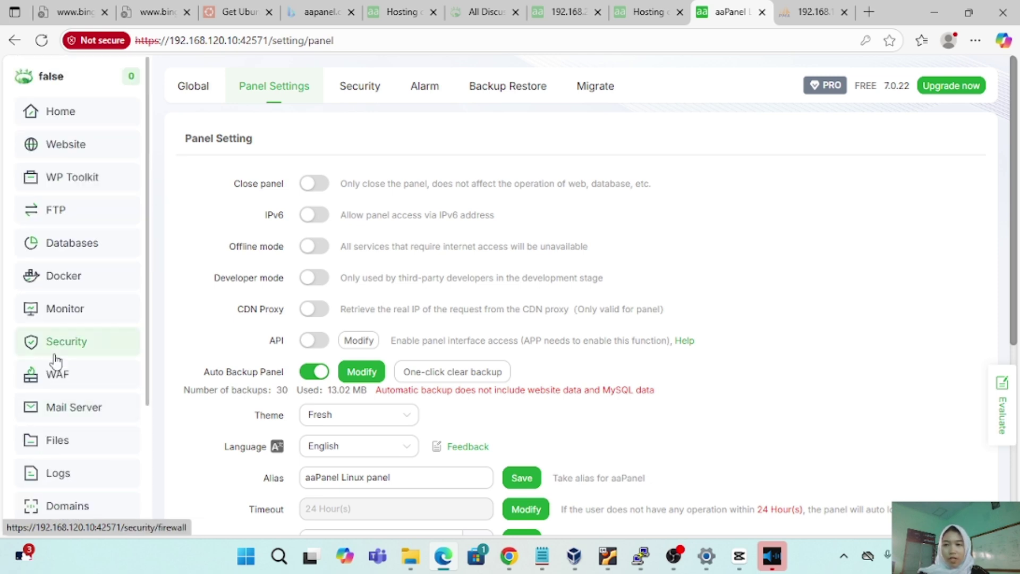
pyautogui.click(63, 211)
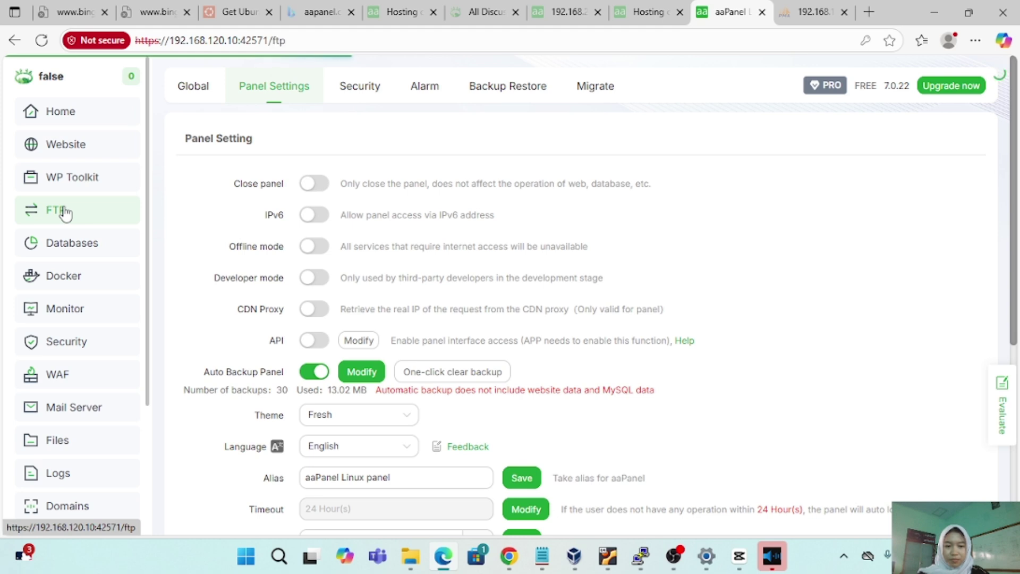